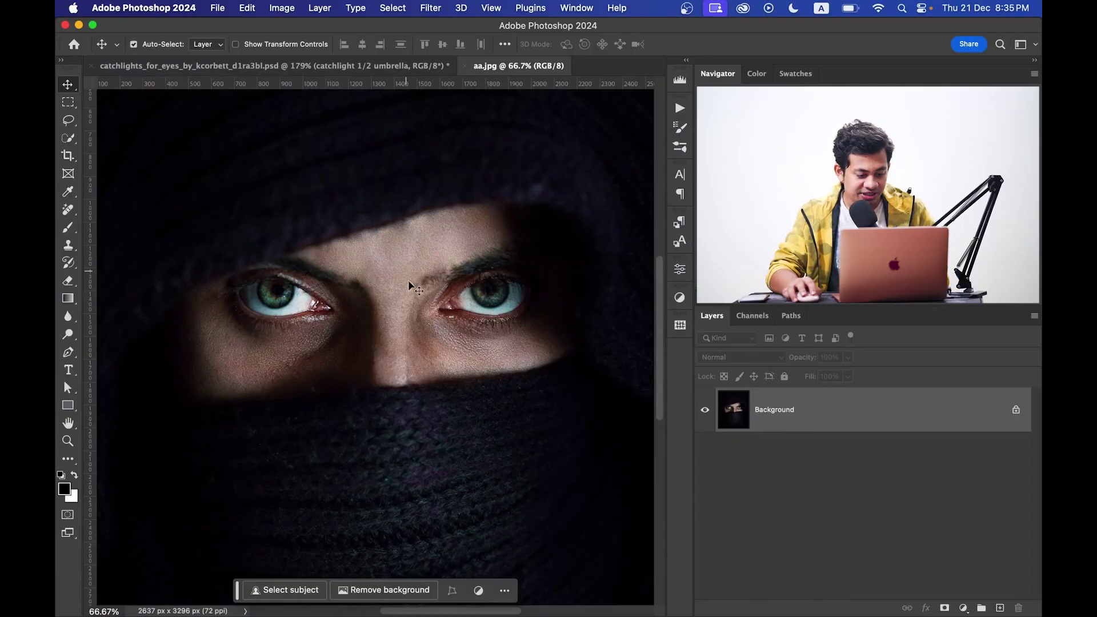
# Step: Drag the umbrella catchlight from the catchlights file into the aa.jpg portrait
pyautogui.keyDown('alt'); pyautogui.scroll(2, 480, 287); pyautogui.keyUp('alt')
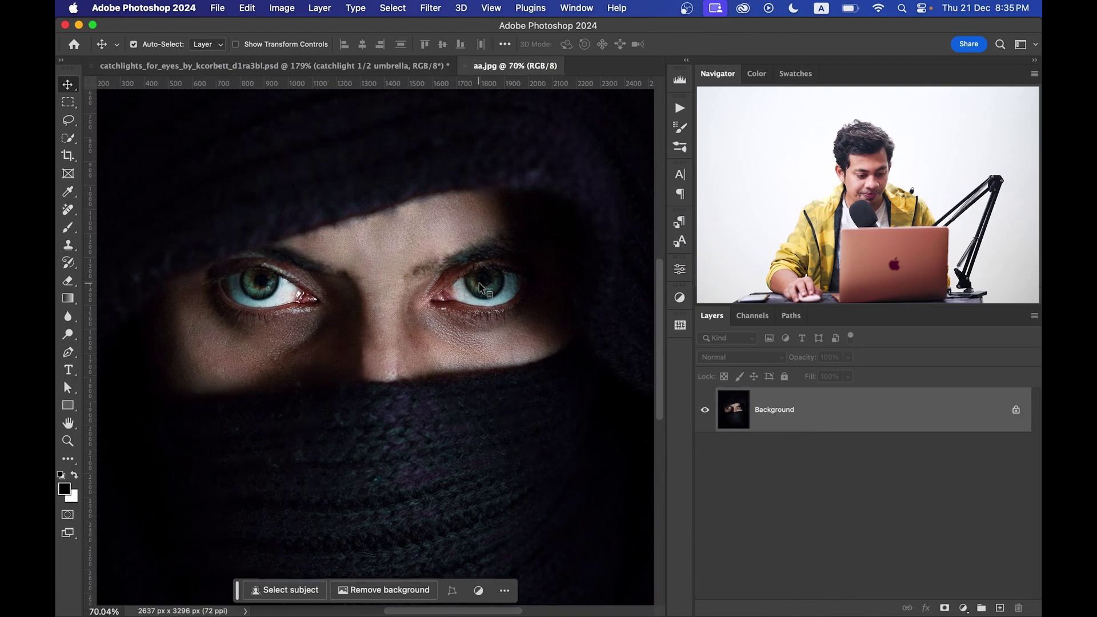
pyautogui.scroll(-2, 480, 287)
pyautogui.scroll(-2, 483, 288)
pyautogui.scroll(-3, 486, 289)
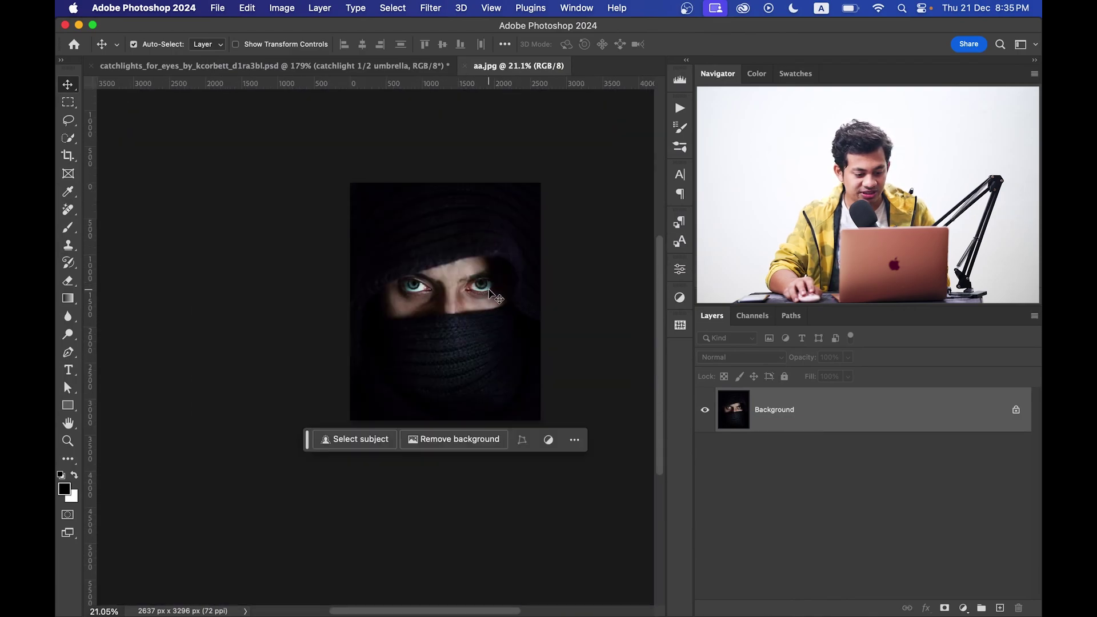
pyautogui.scroll(1, 489, 290)
pyautogui.scroll(3, 489, 290)
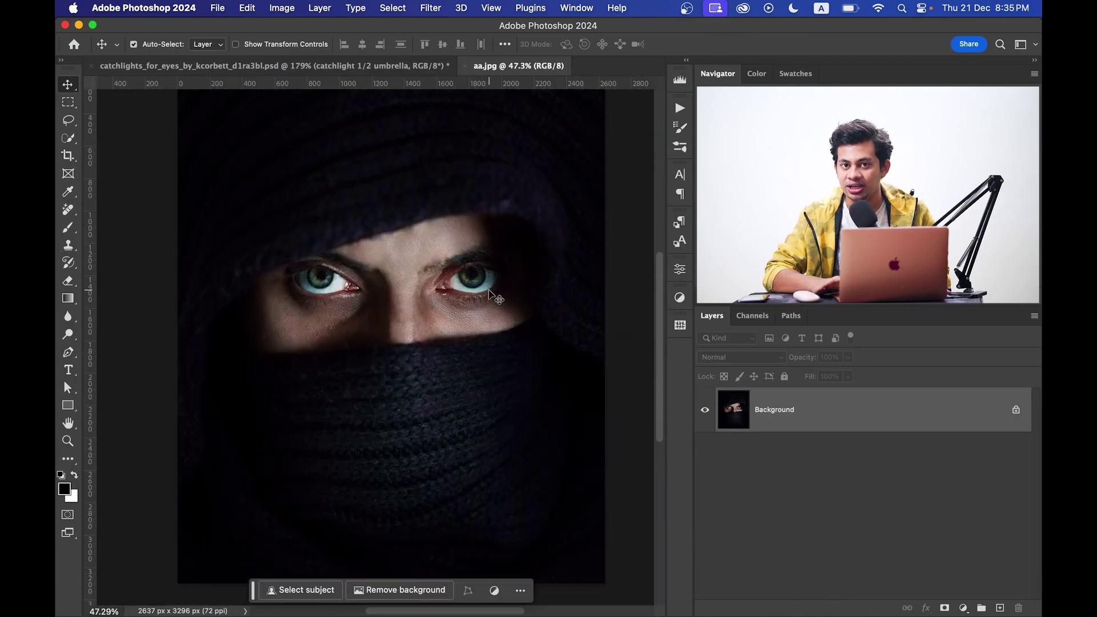
pyautogui.moveTo(598, 277); pyautogui.dragTo(575, 295)
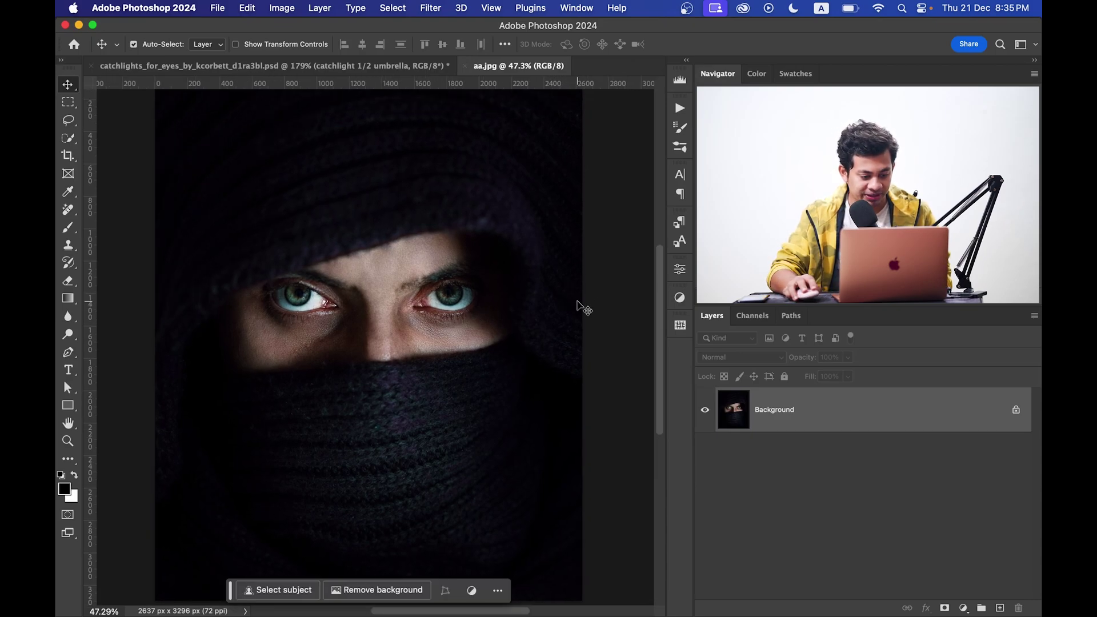
pyautogui.click(389, 64)
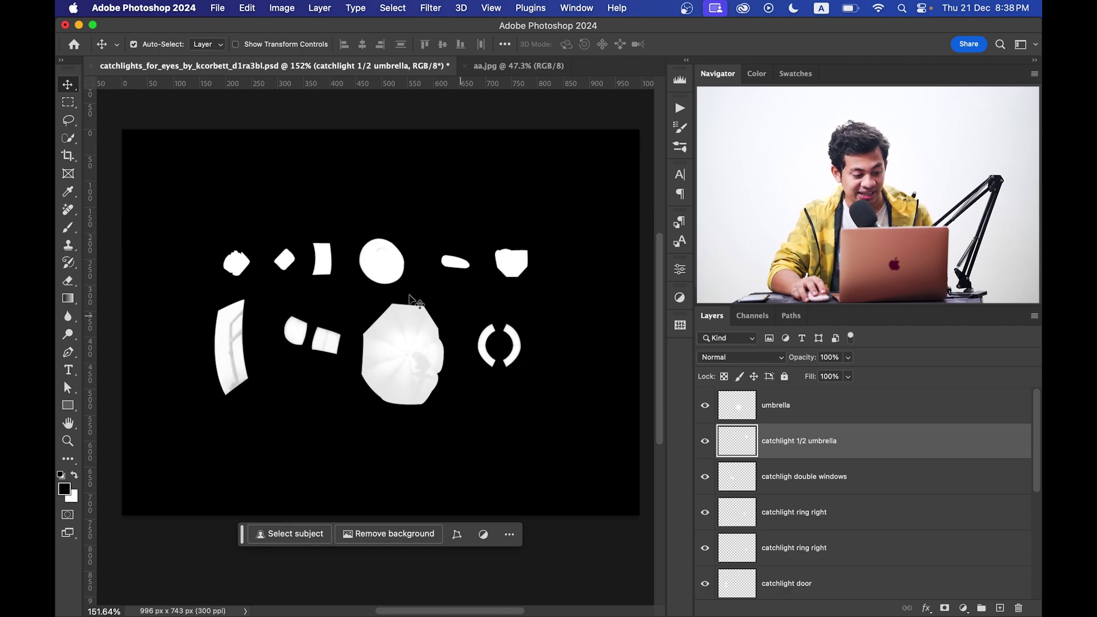
pyautogui.scroll(-1, 383, 276)
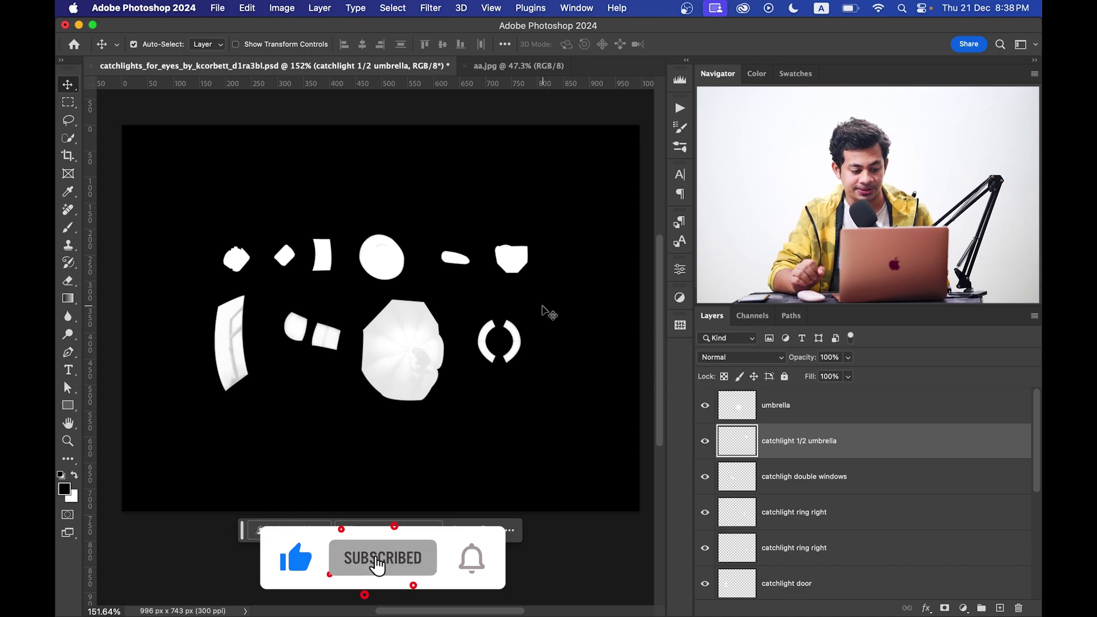
pyautogui.moveTo(513, 264)
pyautogui.mouseDown()
pyautogui.moveTo(497, 66)
pyautogui.moveTo(468, 133)
pyautogui.mouseUp()
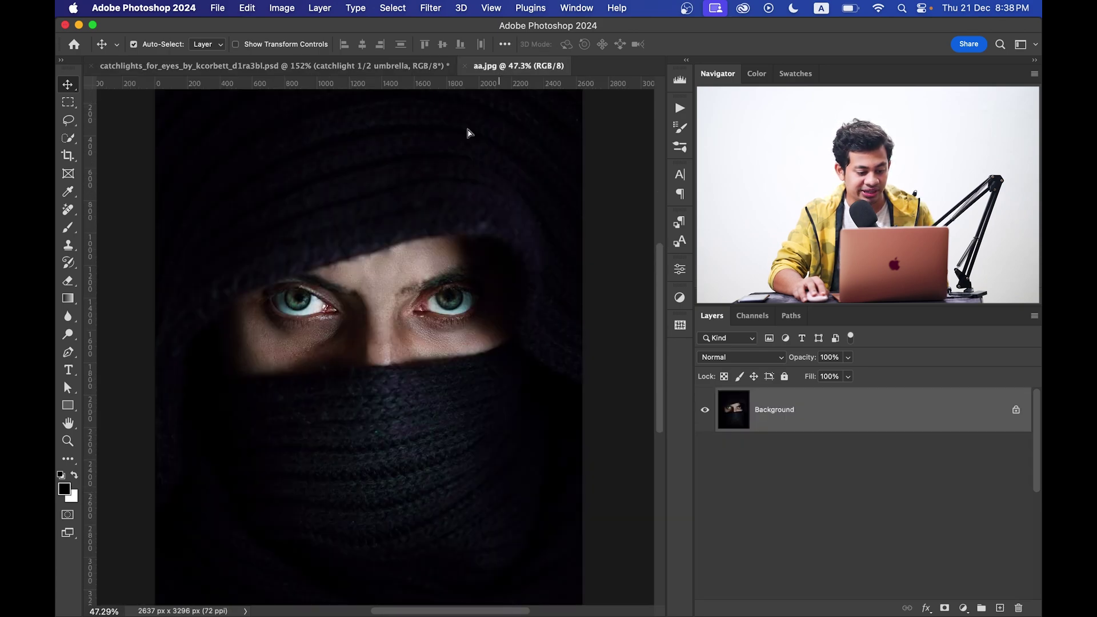
pyautogui.moveTo(435, 315)
pyautogui.mouseDown()
pyautogui.moveTo(414, 287)
pyautogui.moveTo(455, 255)
pyautogui.mouseUp()
# Step: Shrink and move the umbrella catchlight over the right eye's iris
pyautogui.scroll(3, 457, 314)
pyautogui.scroll(3, 457, 314)
pyautogui.hotkey('ctrl', 't')
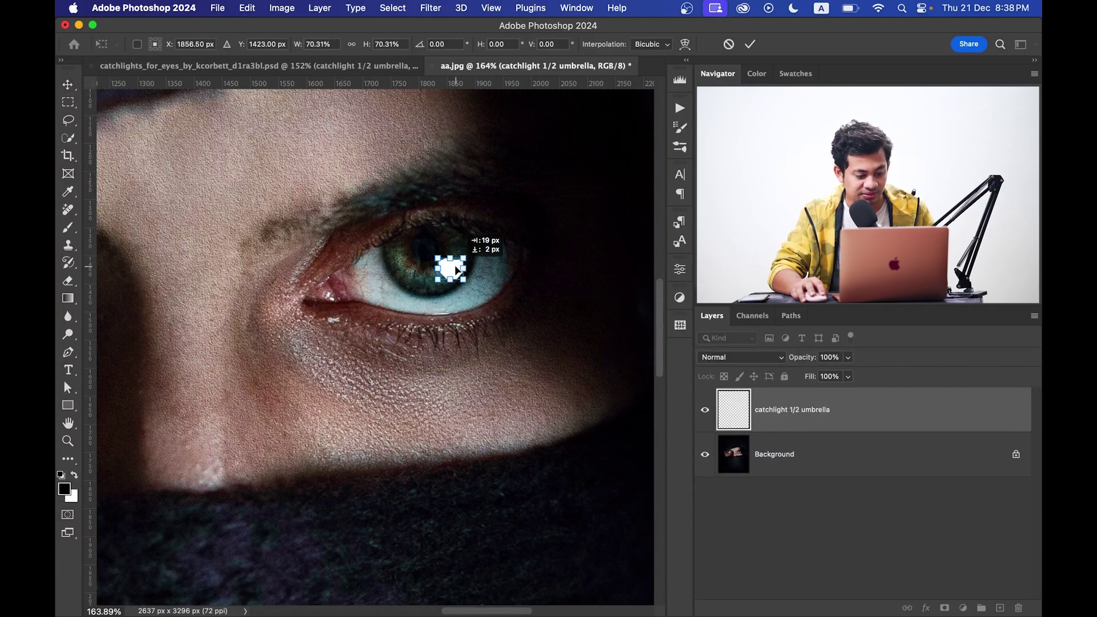
pyautogui.moveTo(446, 270); pyautogui.dragTo(459, 254)
pyautogui.press('Return')
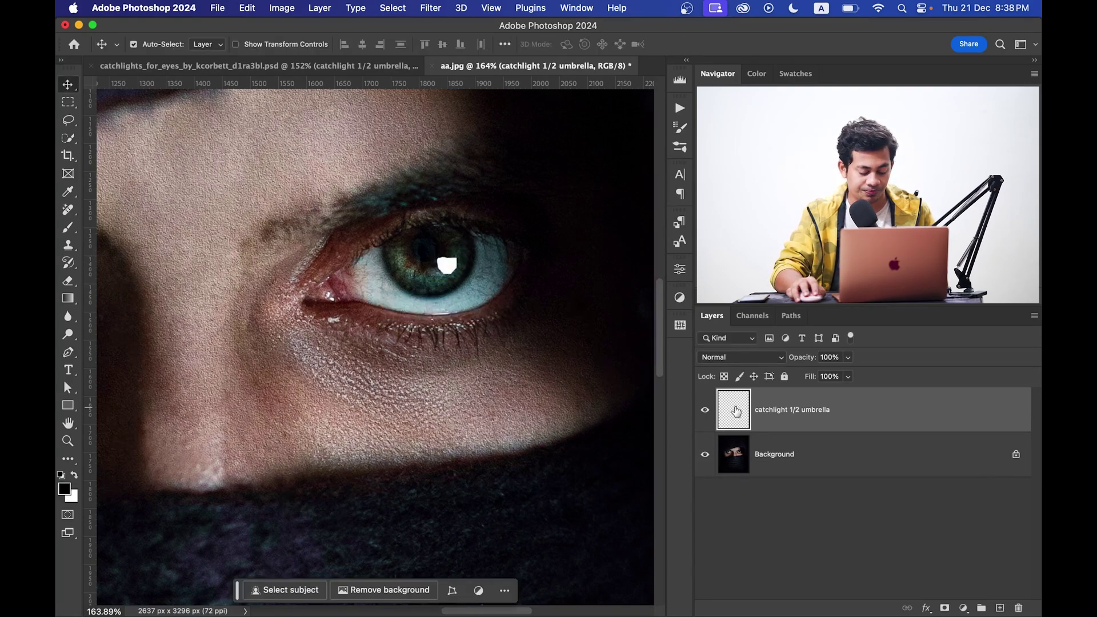
# Step: Rescale the catchlight to about 80%, settle it on the iris, and fit the portrait on screen
pyautogui.hotkey('ctrl', 't')
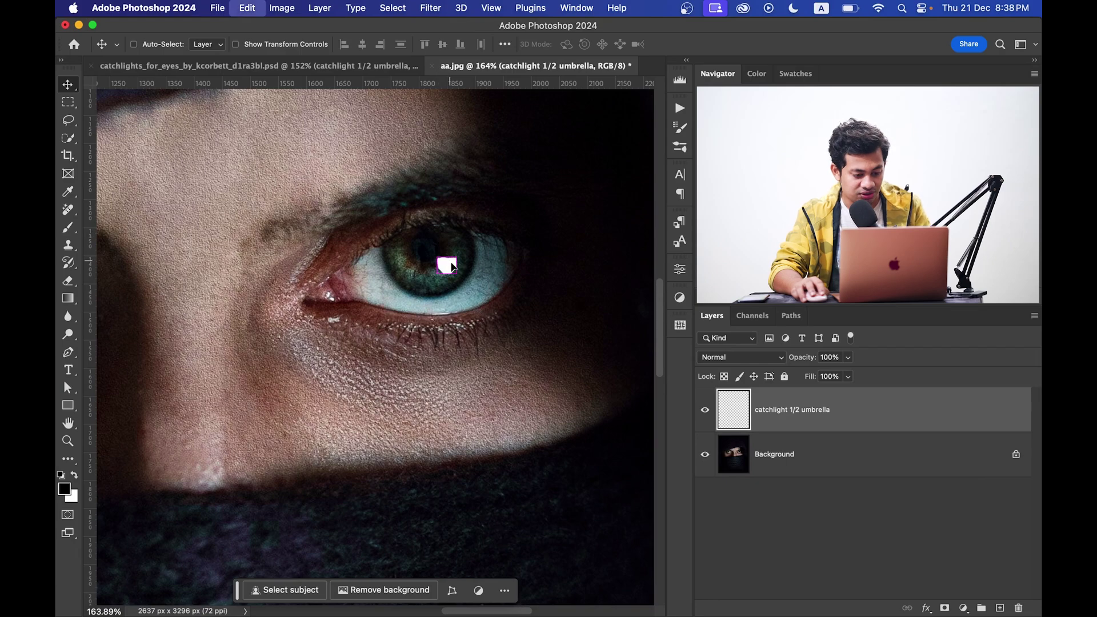
pyautogui.moveTo(456, 256); pyautogui.dragTo(454, 256)
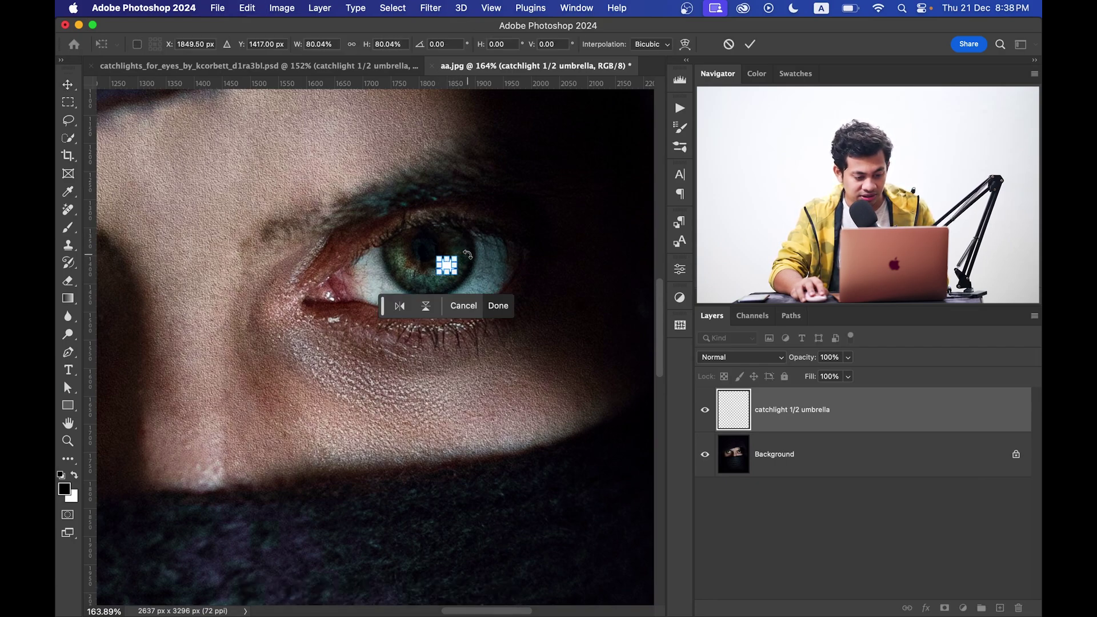
pyautogui.moveTo(467, 254); pyautogui.dragTo(499, 239)
pyautogui.press('Return')
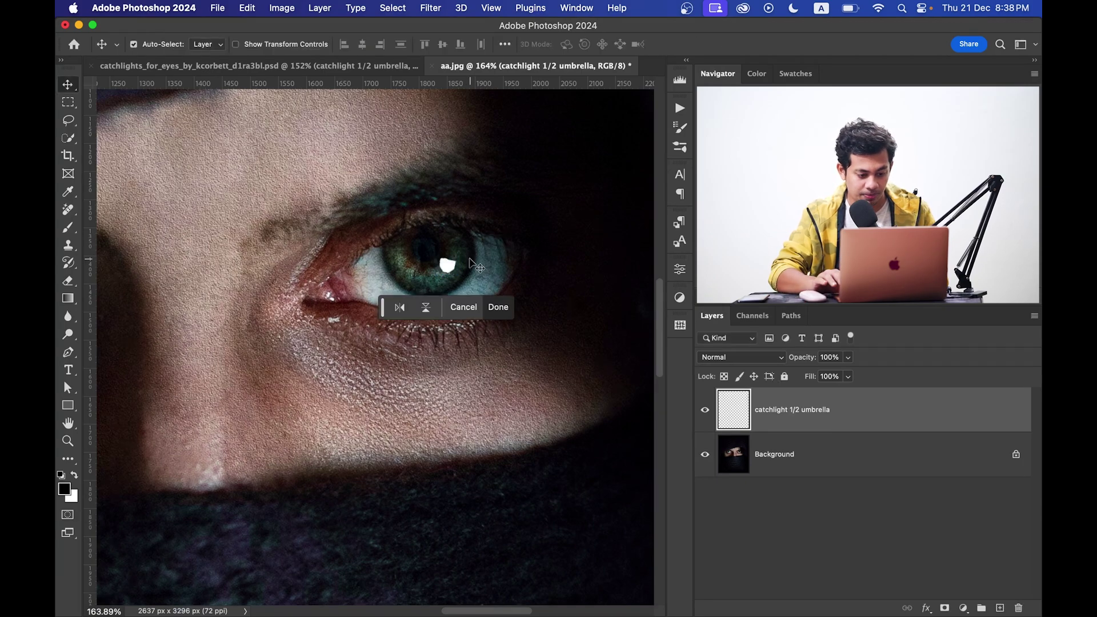
pyautogui.hotkey('ctrl', '0')
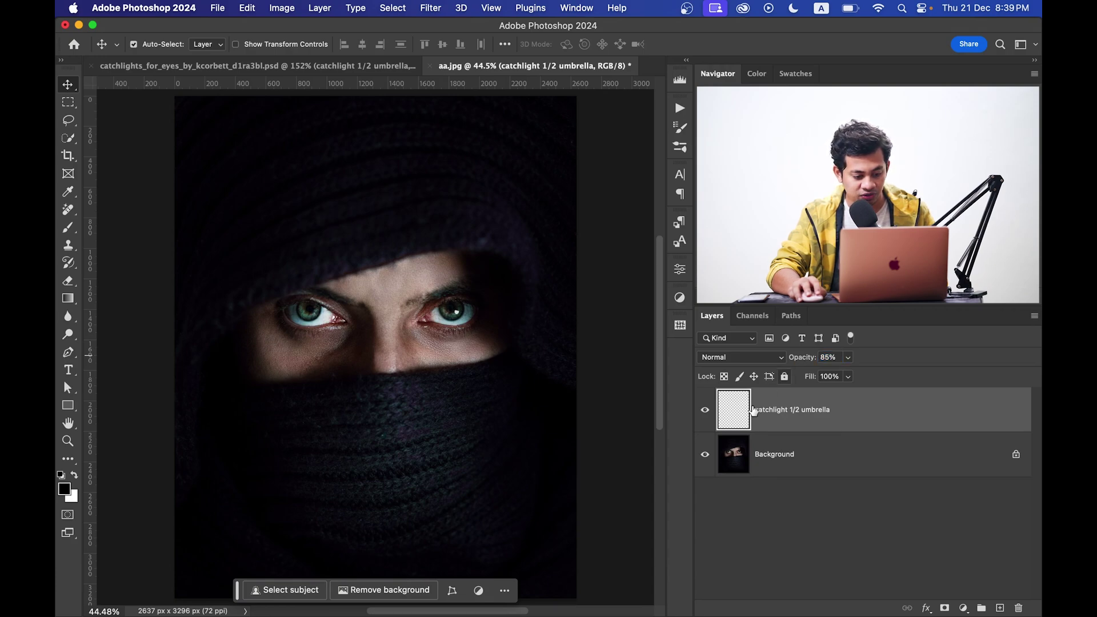
# Step: Toggle the umbrella catchlight layer off and on to compare, then set its opacity to 89%
pyautogui.click(707, 411)
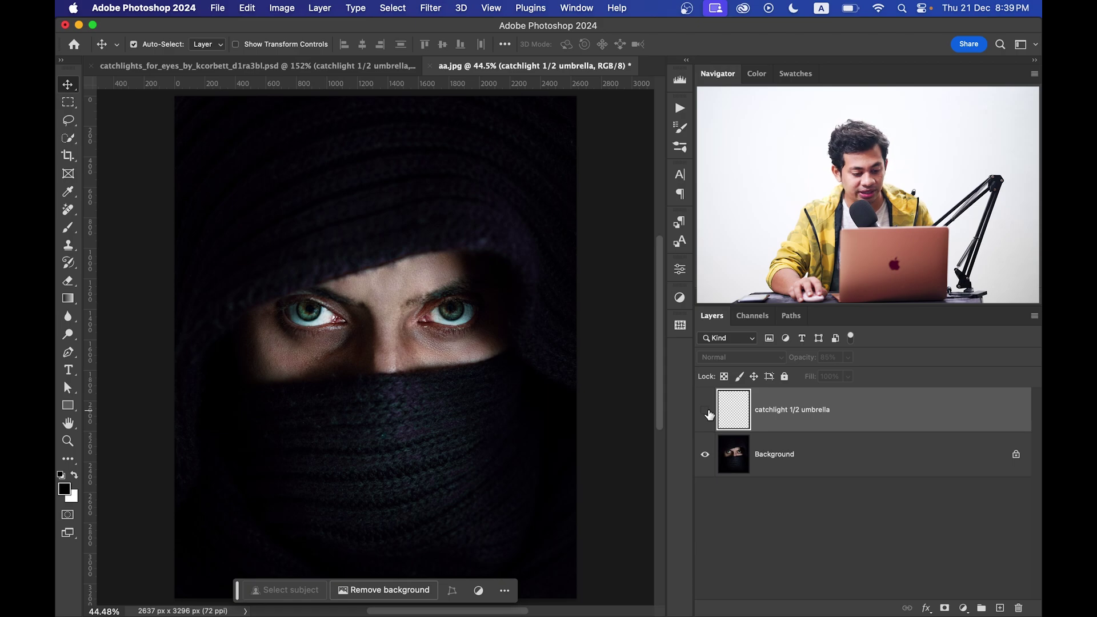
pyautogui.click(706, 411)
pyautogui.click(706, 411)
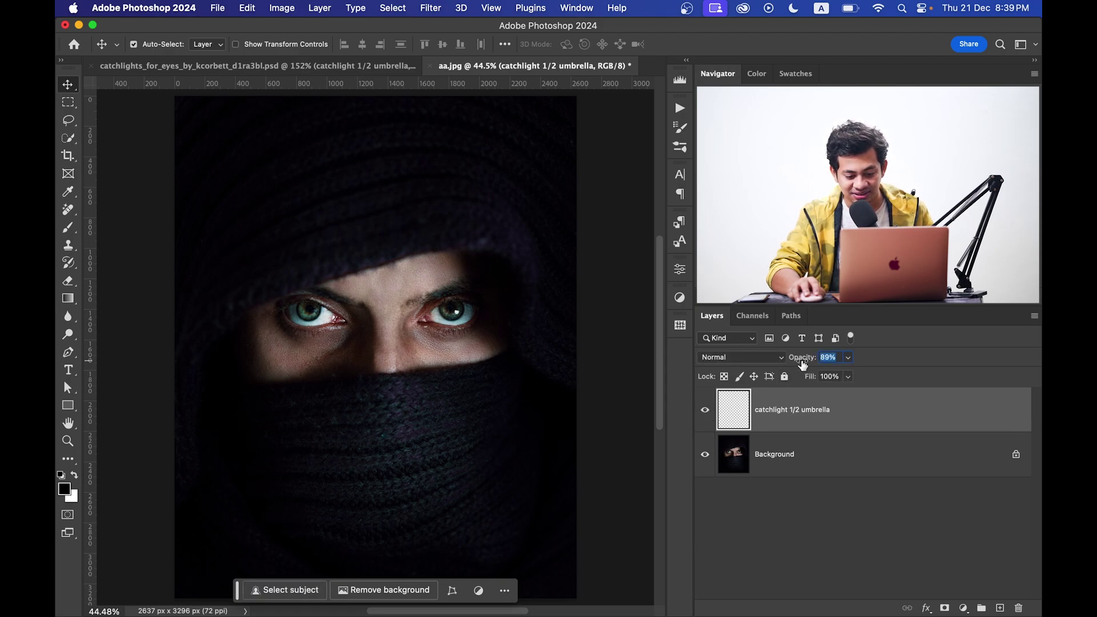
pyautogui.click(721, 406)
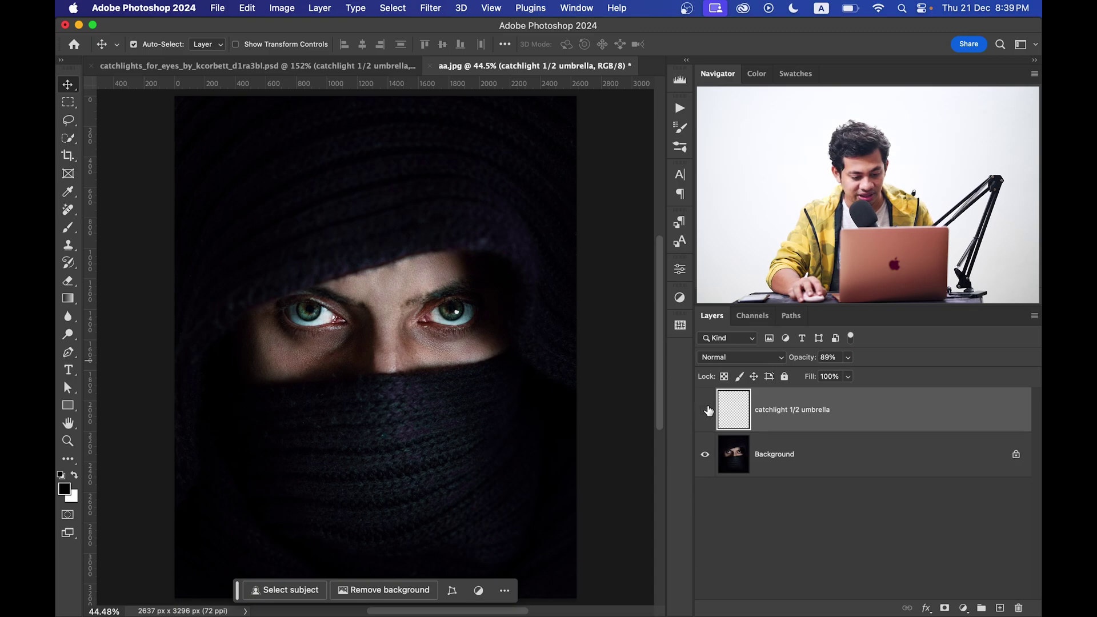
# Step: Nudge the umbrella catchlight slightly left within the iris
pyautogui.scroll(2, 595, 373)
pyautogui.scroll(4, 520, 321)
pyautogui.scroll(3, 449, 314)
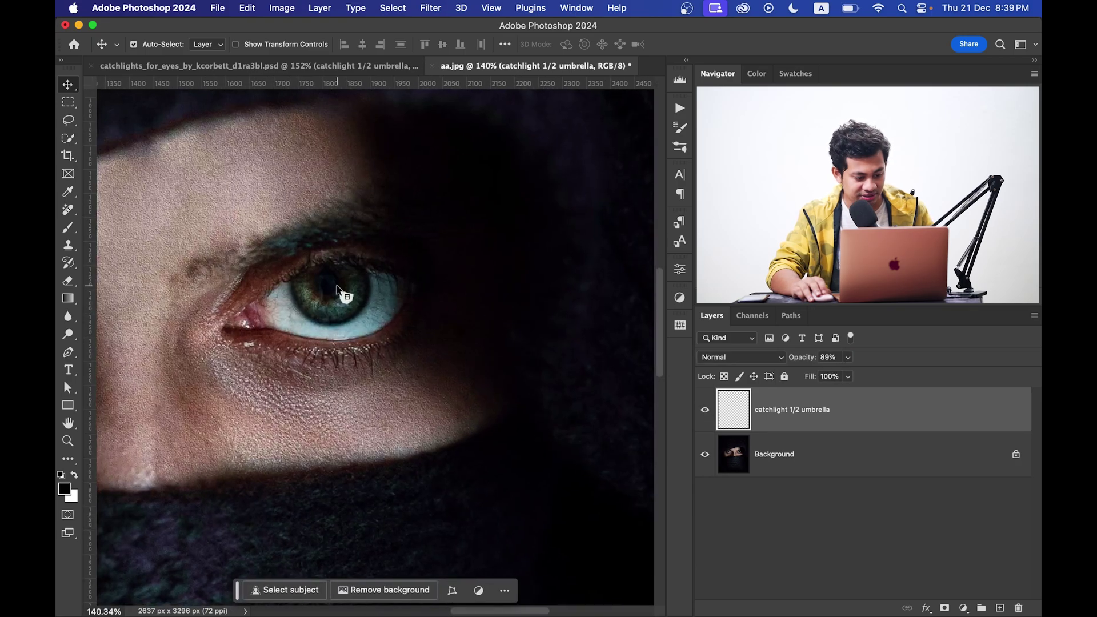
pyautogui.scroll(1, 338, 289)
pyautogui.moveTo(353, 299); pyautogui.dragTo(350, 299)
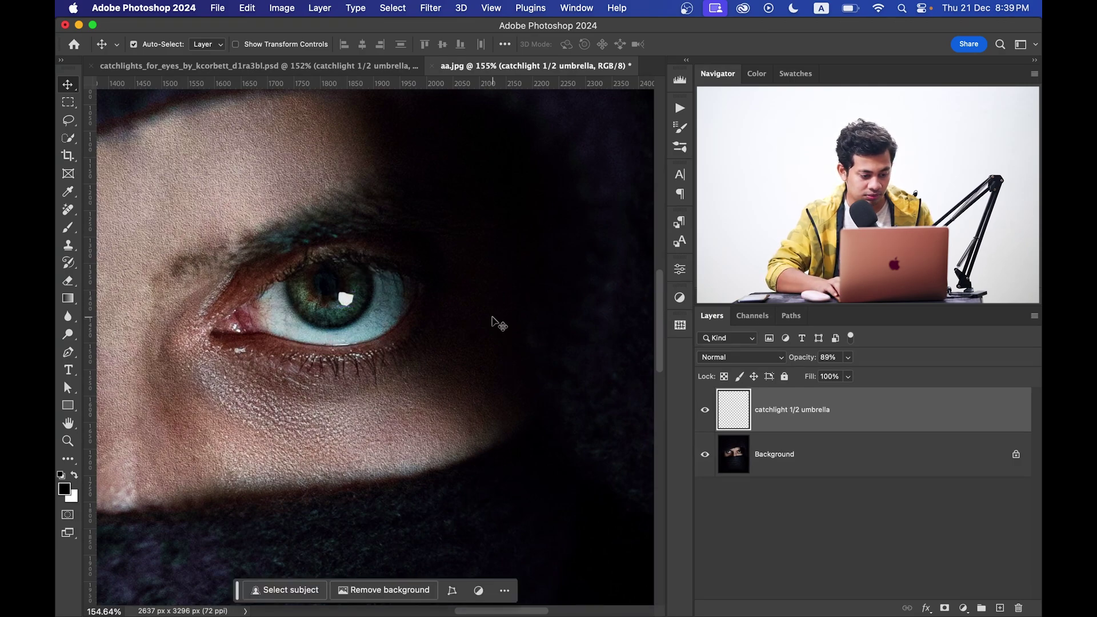
pyautogui.press('Left')
pyautogui.press('Left')
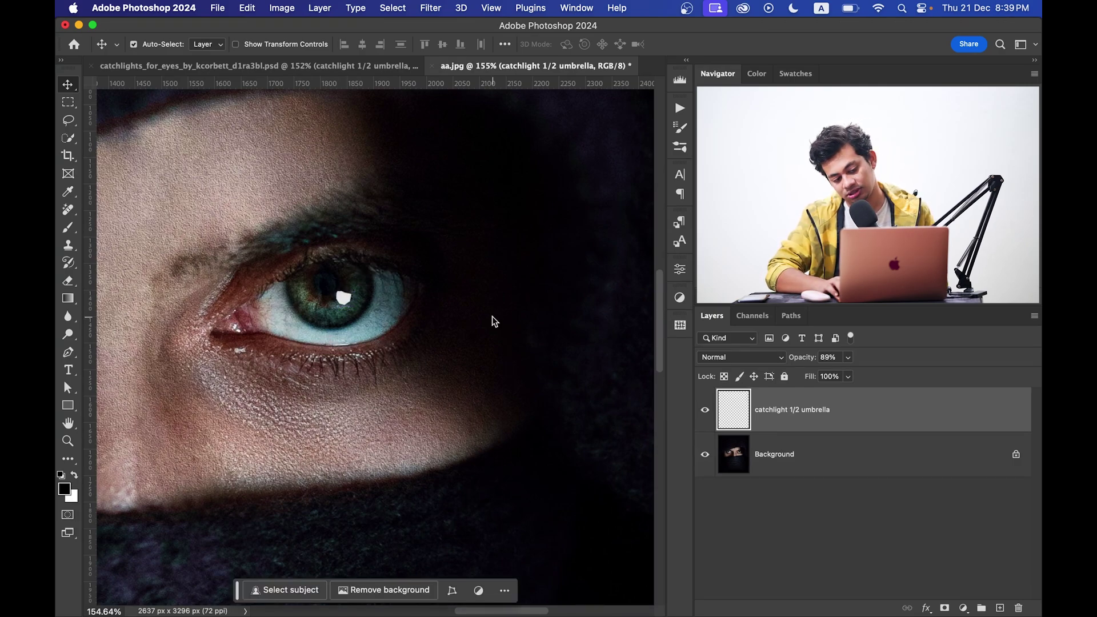
pyautogui.press('Left')
pyautogui.press('super+space')
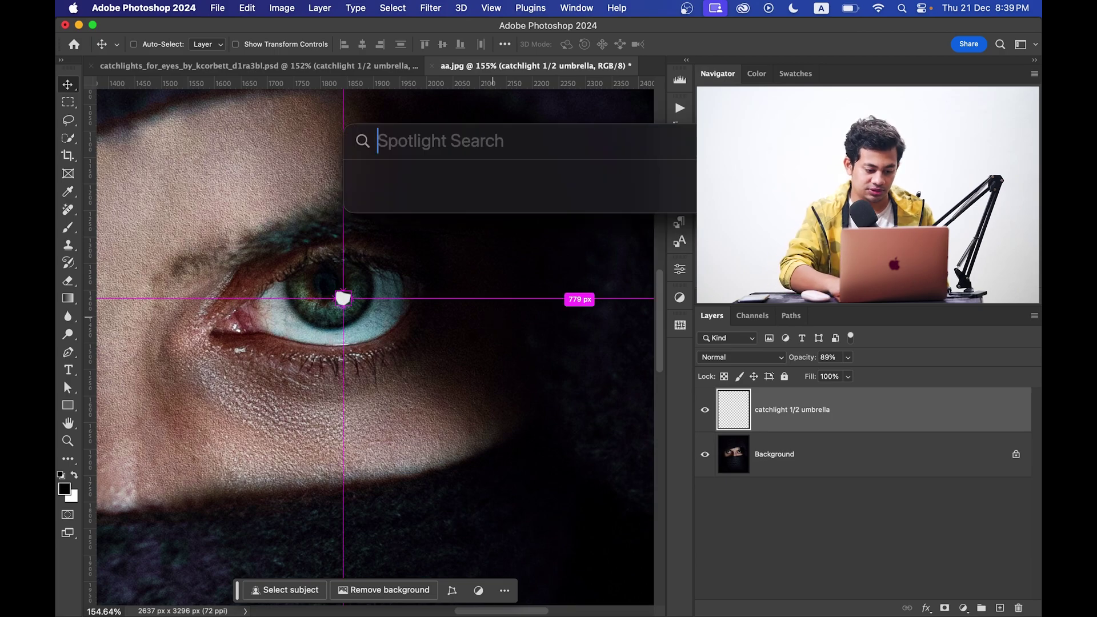
pyautogui.press('Escape')
pyautogui.press('super+0')
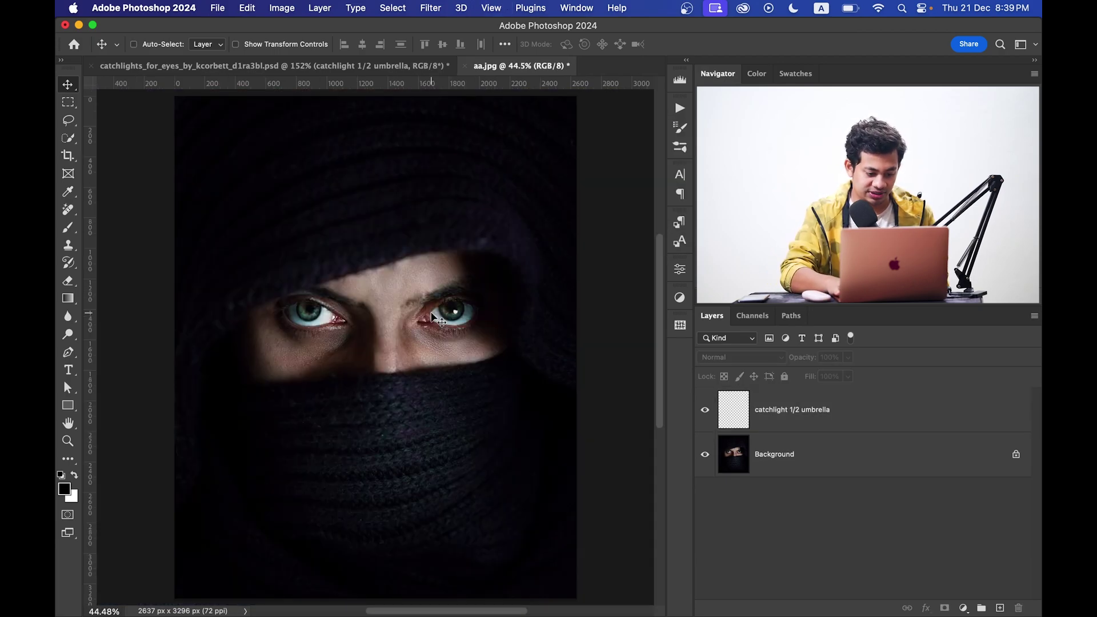
pyautogui.scroll(5, 465, 301)
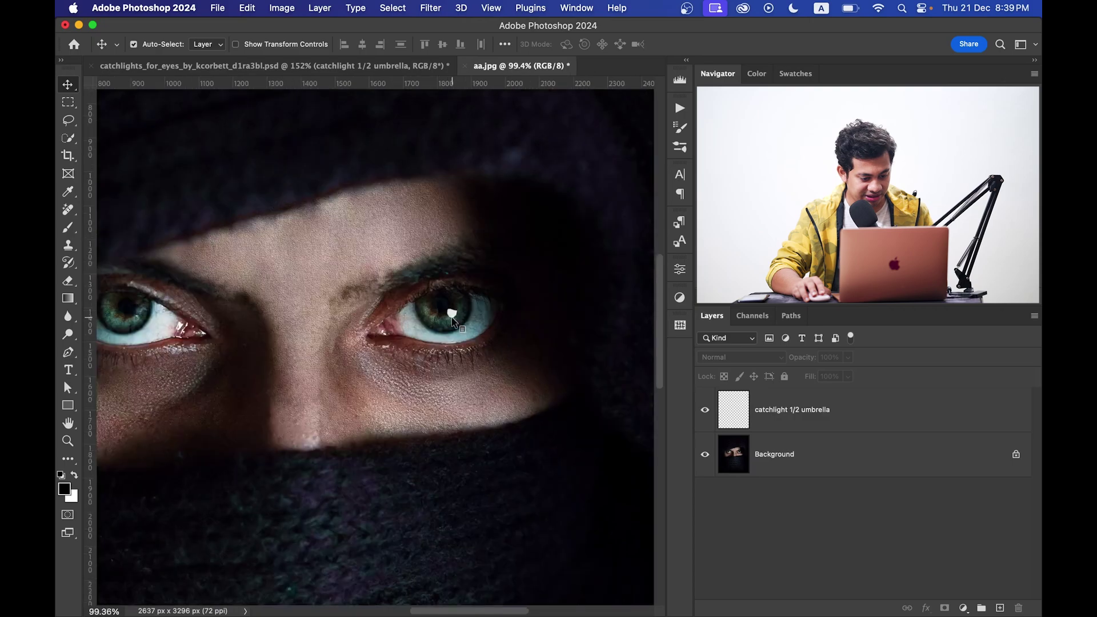
# Step: Scale the umbrella catchlight down to about 83%
pyautogui.click(858, 421)
pyautogui.press('super+t')
pyautogui.scroll(10, 455, 324)
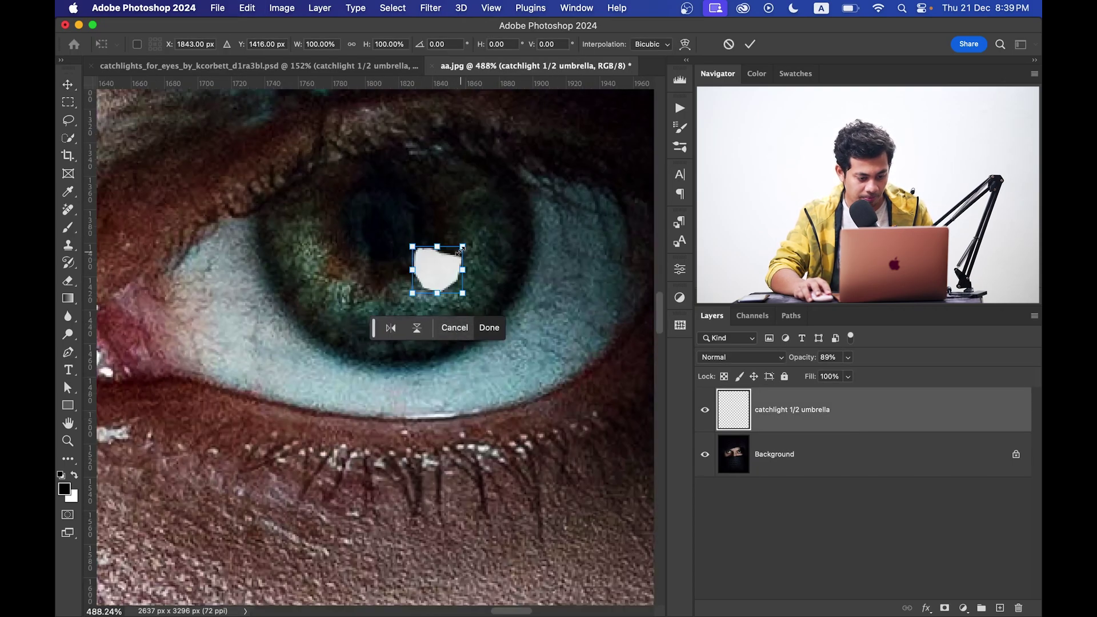
pyautogui.moveTo(461, 249); pyautogui.dragTo(455, 246)
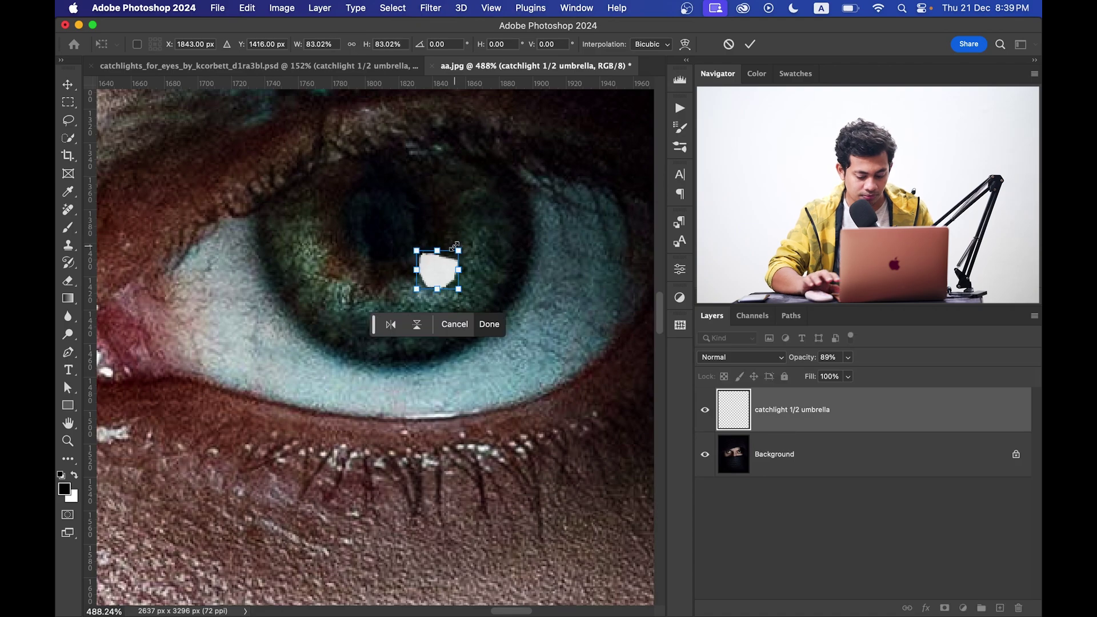
pyautogui.press('Return')
pyautogui.press('super+0')
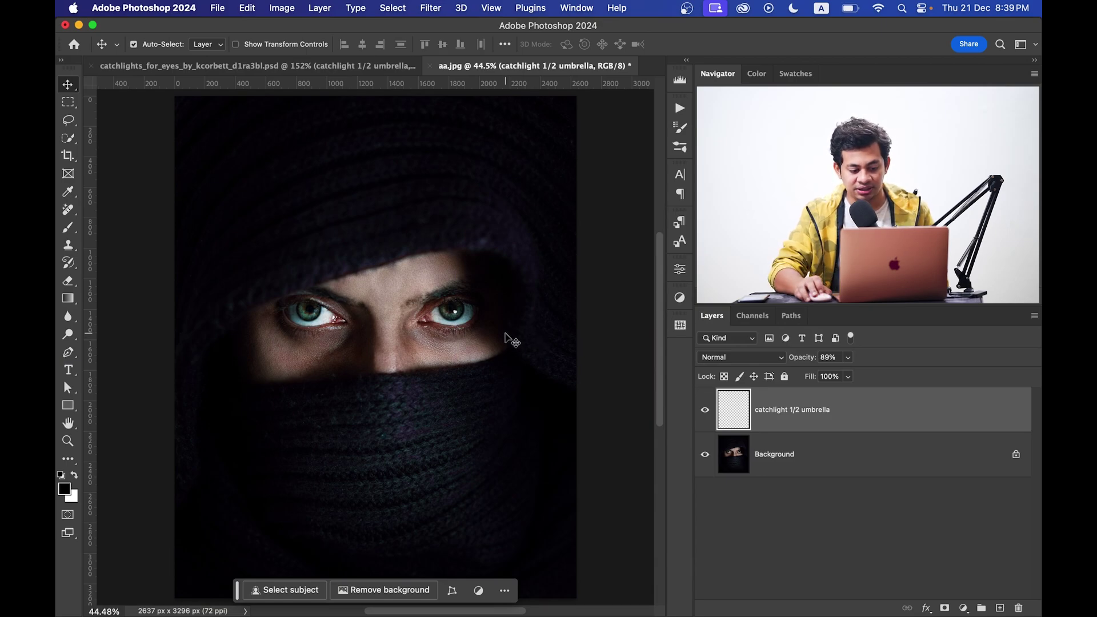
pyautogui.scroll(5, 511, 341)
pyautogui.hscroll(-3, 366, 268)
pyautogui.scroll(2, 366, 269)
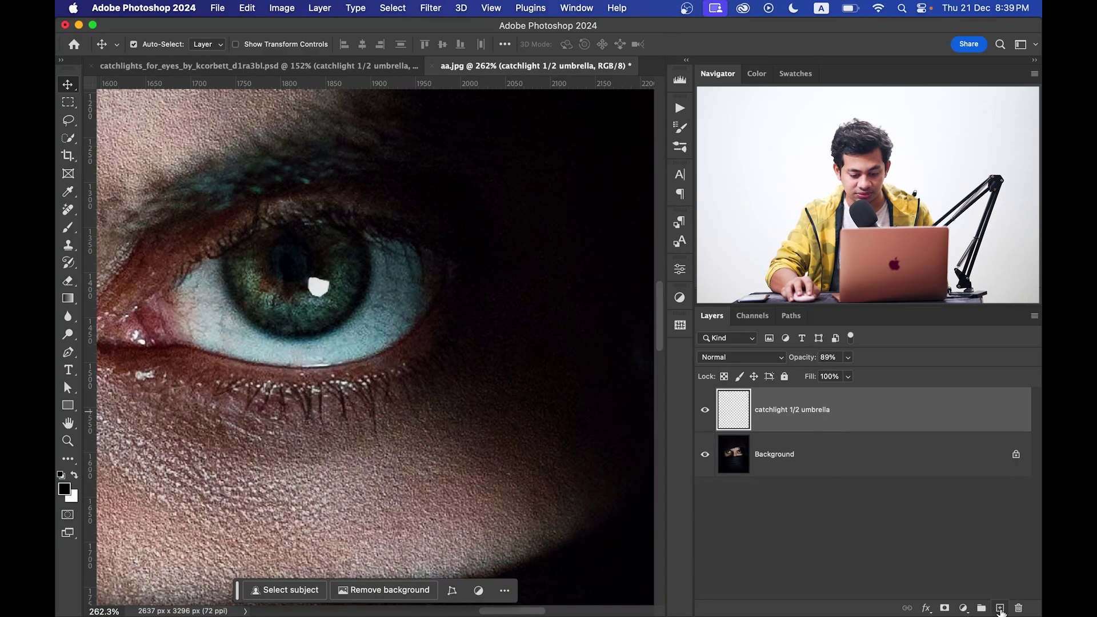
# Step: On a new layer, paint soft white over the right iris with a small brush
pyautogui.click(1000, 608)
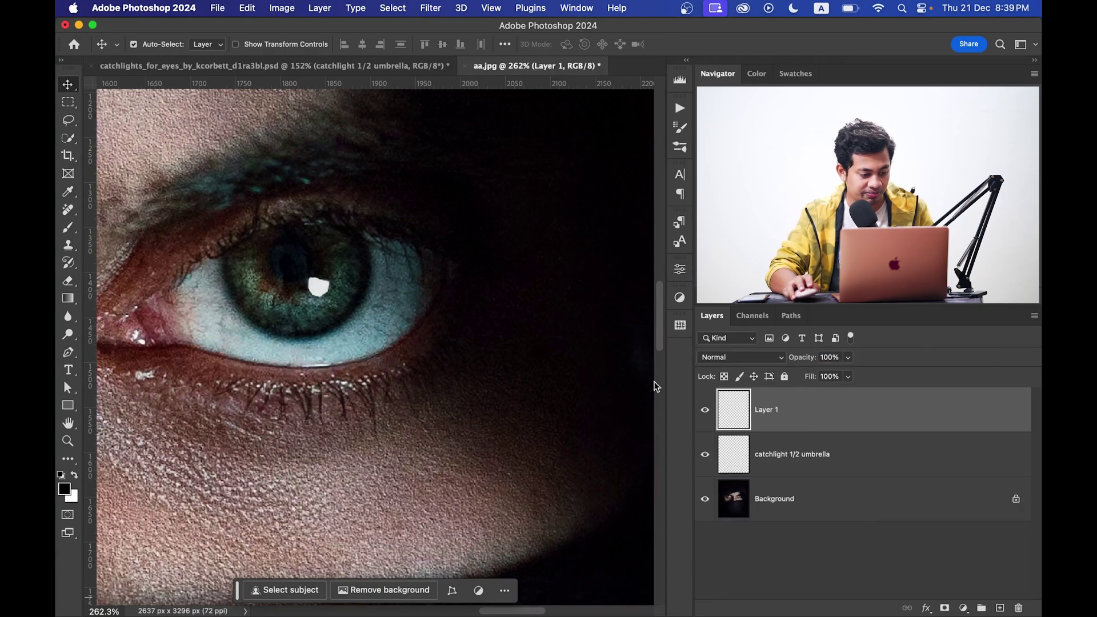
pyautogui.press('b')
pyautogui.click(143, 45)
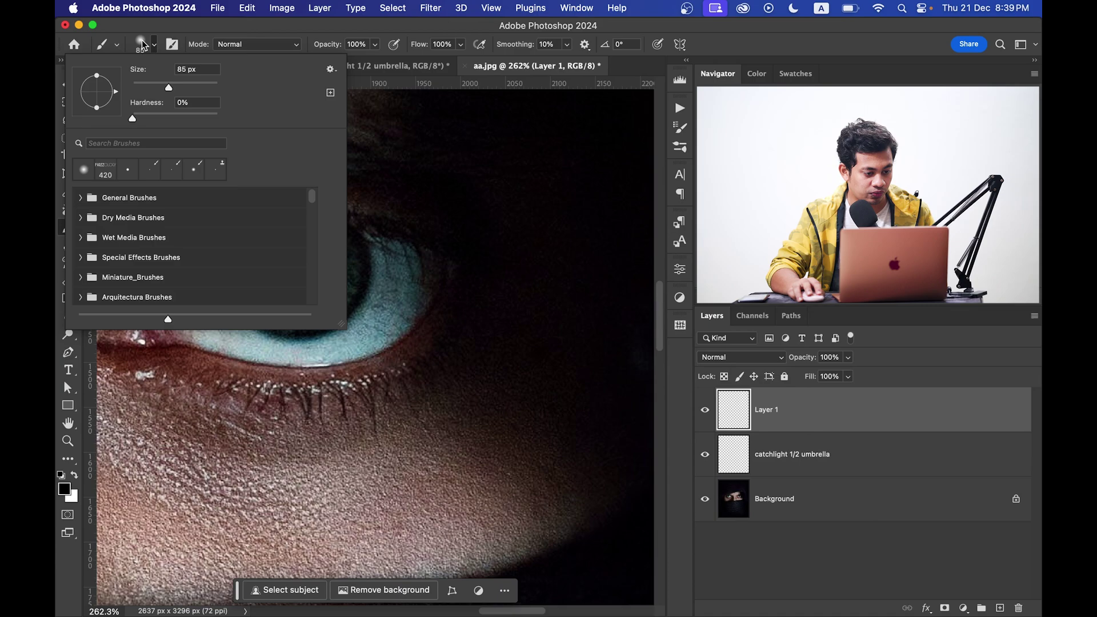
pyautogui.click(279, 33)
pyautogui.press('x')
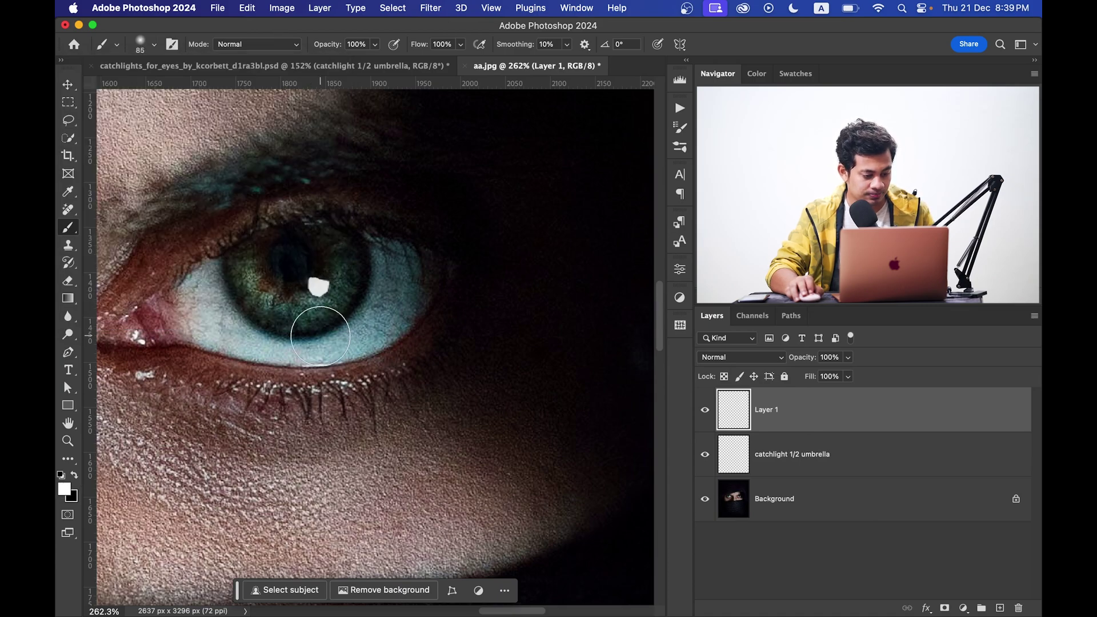
pyautogui.scroll(1, 313, 312)
pyautogui.moveTo(317, 295)
pyautogui.mouseDown()
pyautogui.moveTo(279, 294)
pyautogui.moveTo(300, 306)
pyautogui.moveTo(326, 294)
pyautogui.moveTo(352, 266)
pyautogui.moveTo(346, 246)
pyautogui.moveTo(341, 287)
pyautogui.mouseUp()
pyautogui.click(247, 266)
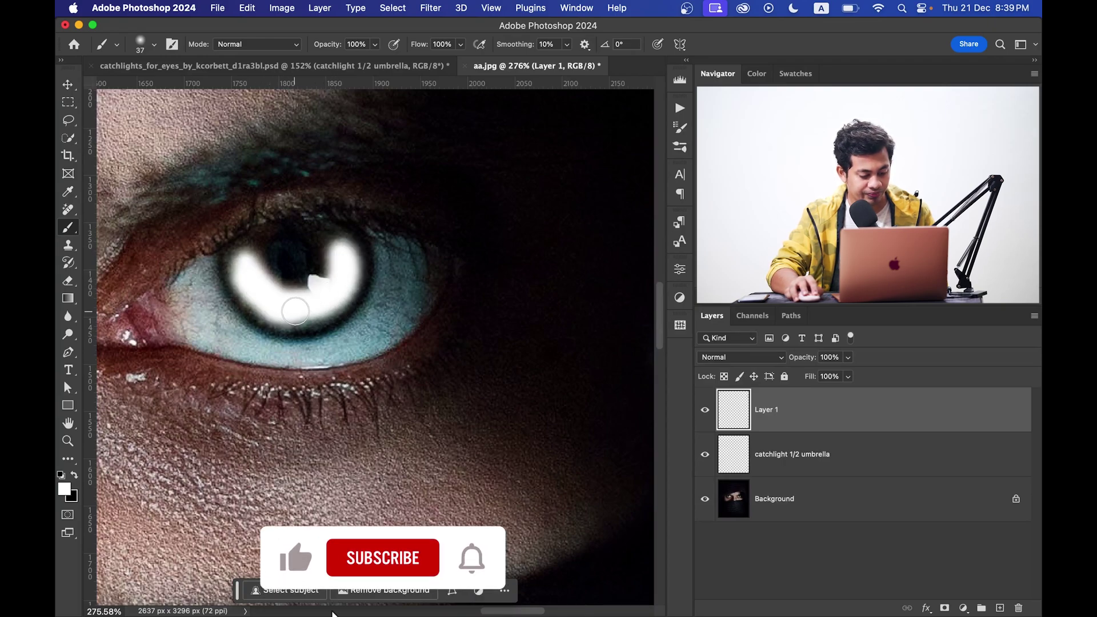
# Step: Set the shine layer to Overlay blending at 44% opacity
pyautogui.click(759, 356)
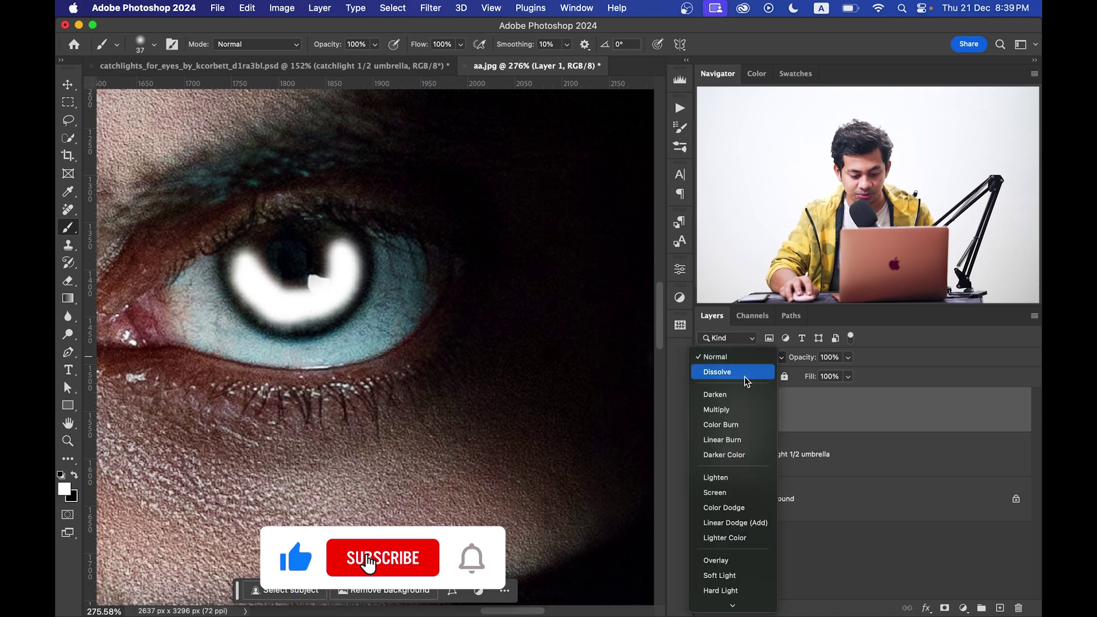
pyautogui.click(727, 560)
pyautogui.moveTo(808, 359); pyautogui.dragTo(770, 362)
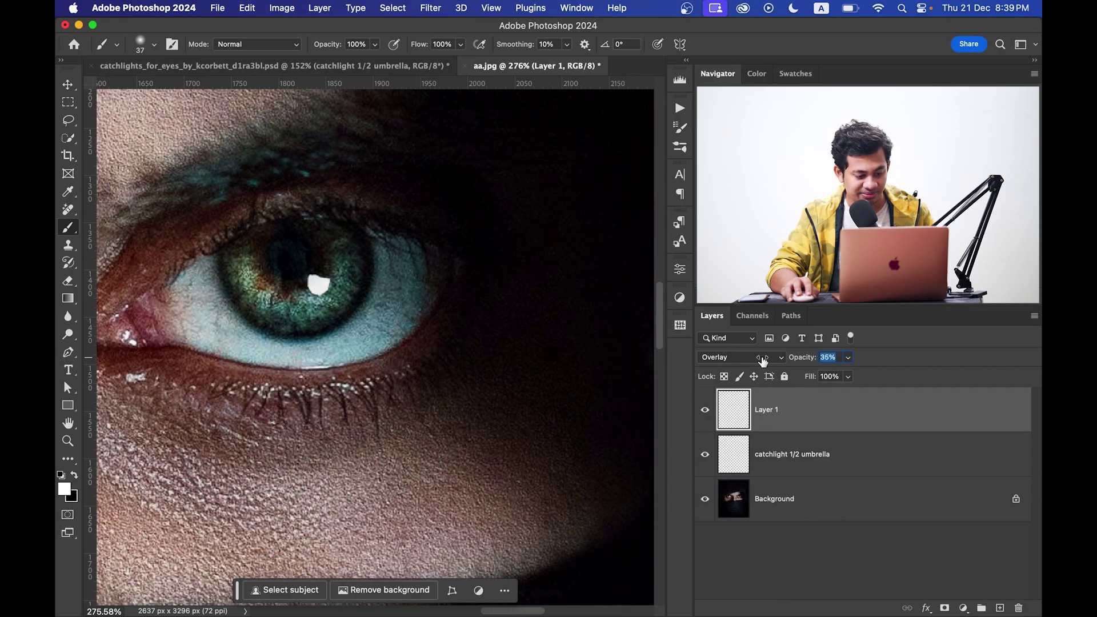
# Step: Toggle the Layer 1 overlay shine off and on to compare the eye
pyautogui.click(707, 411)
pyautogui.click(707, 411)
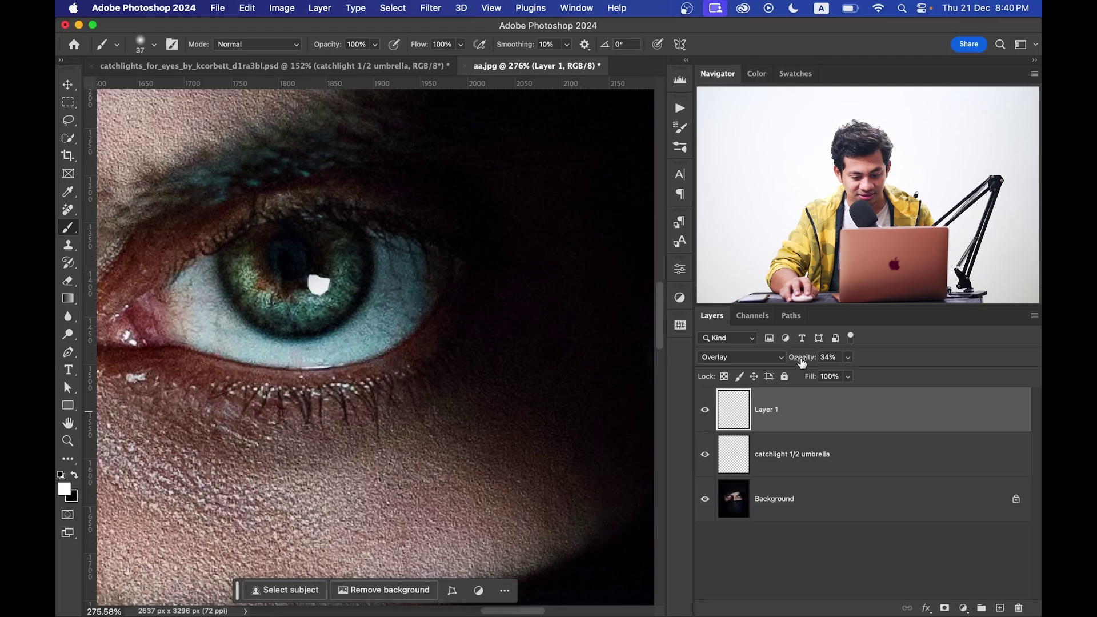
pyautogui.press('super+0')
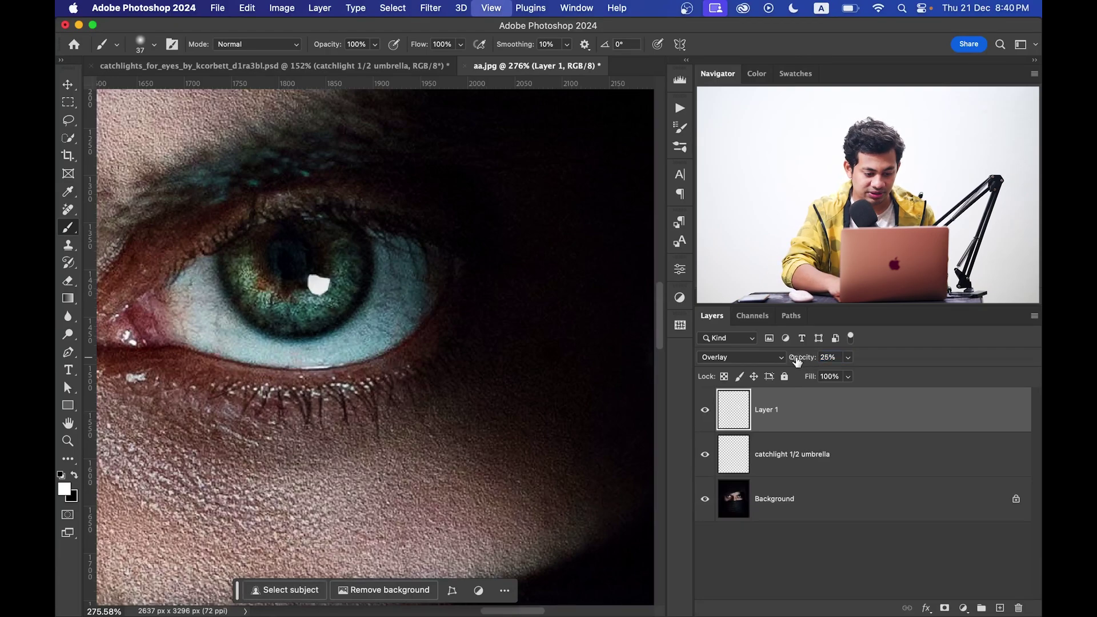
pyautogui.click(705, 411)
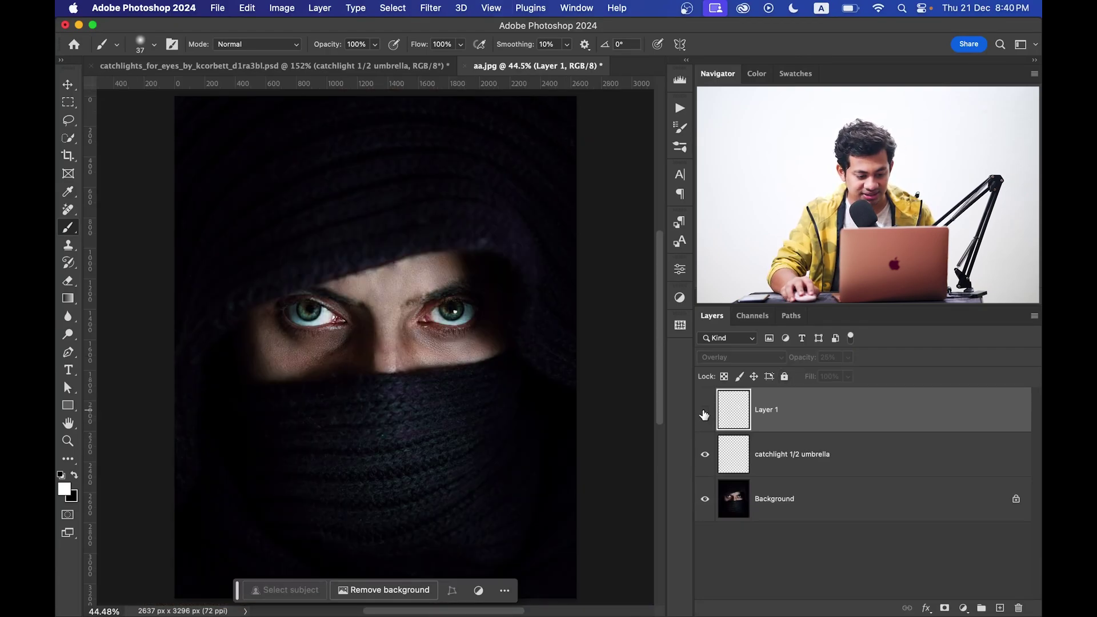
pyautogui.click(706, 412)
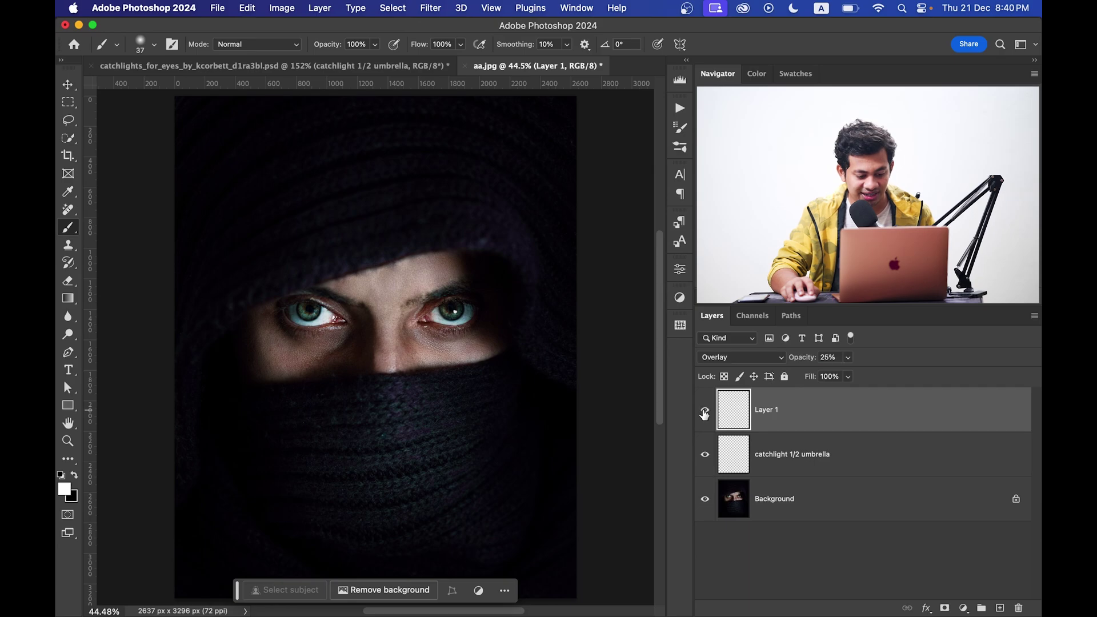
# Step: Compare the original photo alone against all effect layers, then restore every layer
pyautogui.keyDown('alt'); pyautogui.click(708, 505); pyautogui.keyUp('alt')
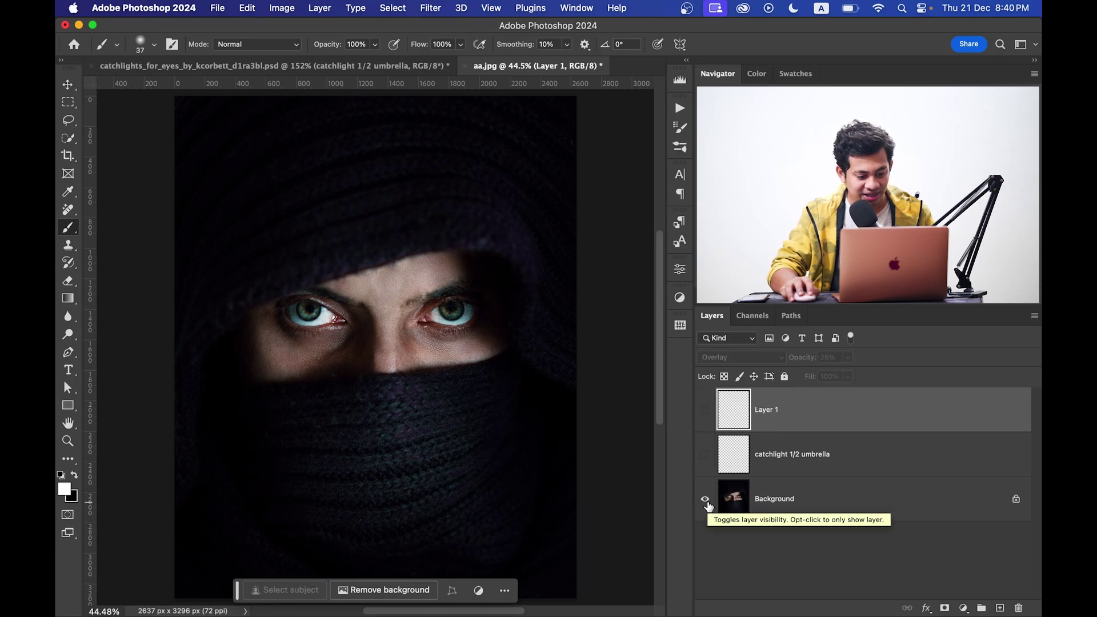
pyautogui.keyDown('alt'); pyautogui.click(708, 505); pyautogui.keyUp('alt')
pyautogui.keyDown('alt'); pyautogui.click(707, 505); pyautogui.keyUp('alt')
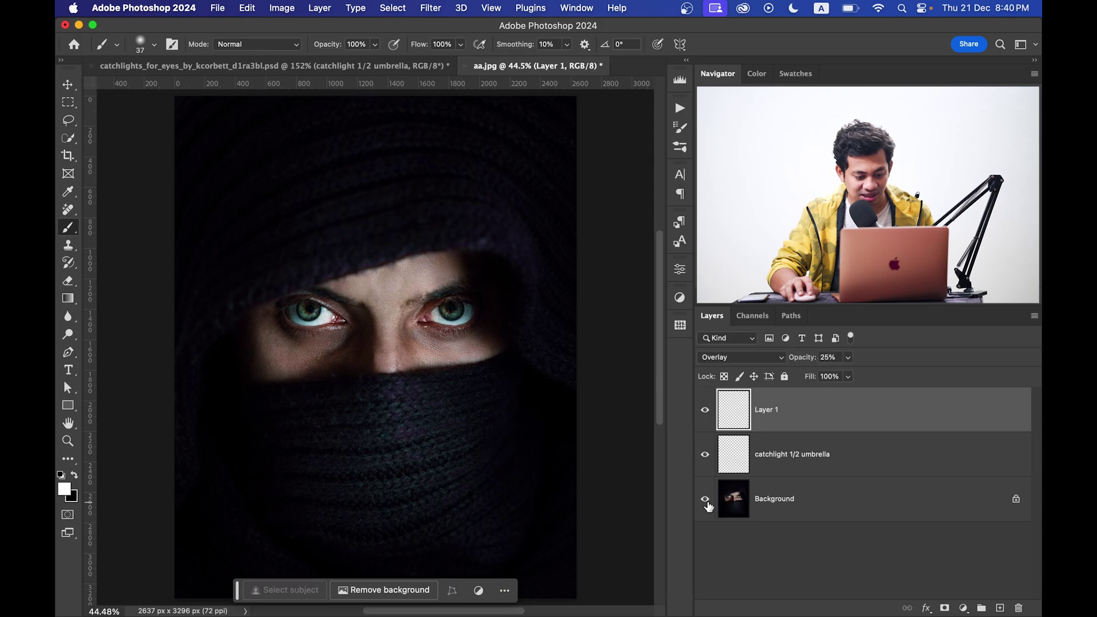
pyautogui.scroll(2, 426, 306)
pyautogui.scroll(2, 438, 310)
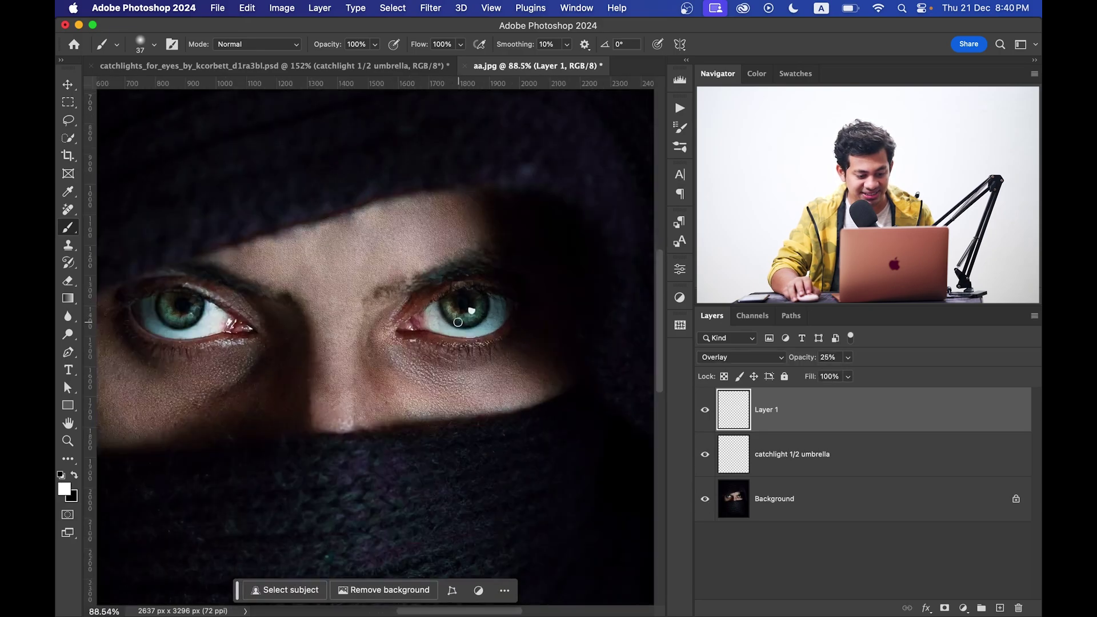
pyautogui.scroll(2, 449, 313)
pyautogui.scroll(2, 473, 321)
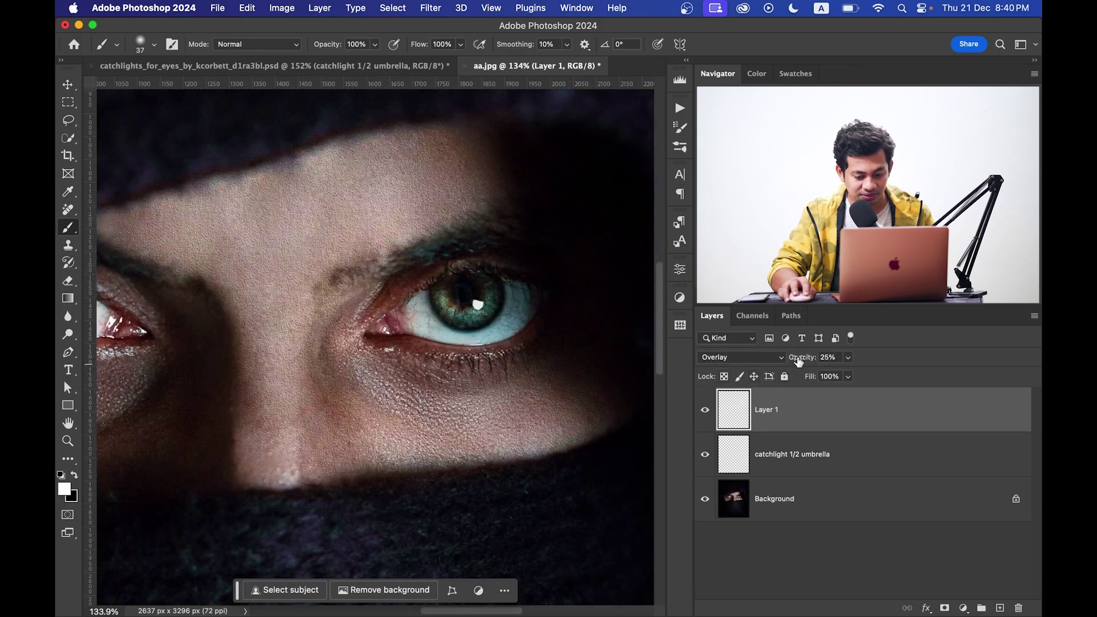
pyautogui.keyDown('alt'); pyautogui.click(707, 510); pyautogui.keyUp('alt')
pyautogui.keyDown('alt'); pyautogui.click(707, 505); pyautogui.keyUp('alt')
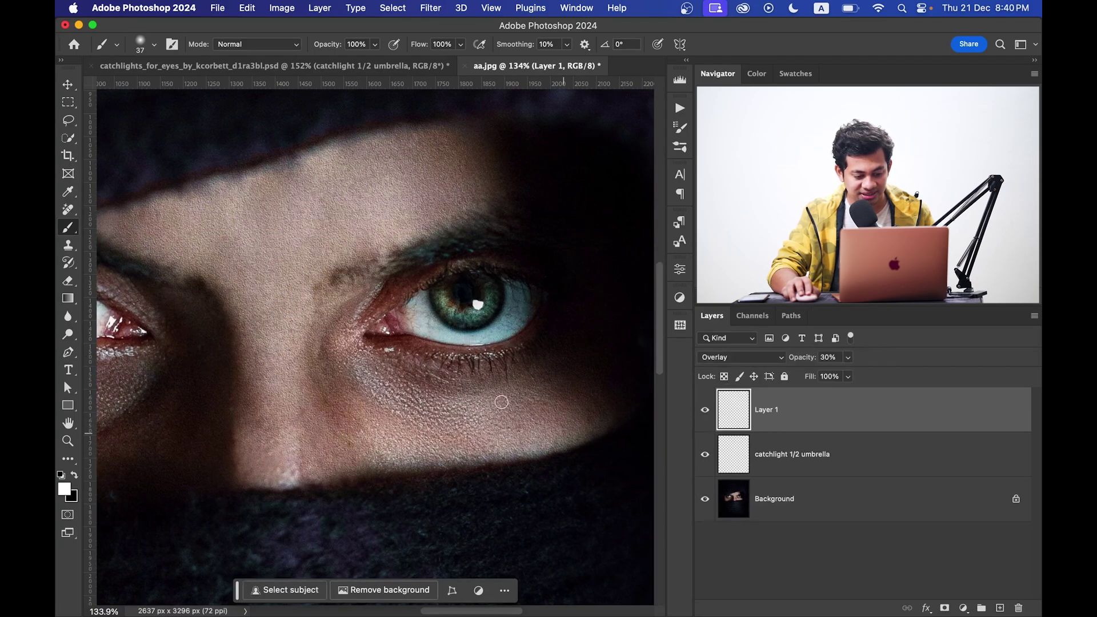
pyautogui.scroll(-3, 486, 395)
# Step: Drag the cloud-shaped catchlight 1 from the catchlights file onto the left eye in aa.jpg
pyautogui.moveTo(253, 330); pyautogui.dragTo(295, 348)
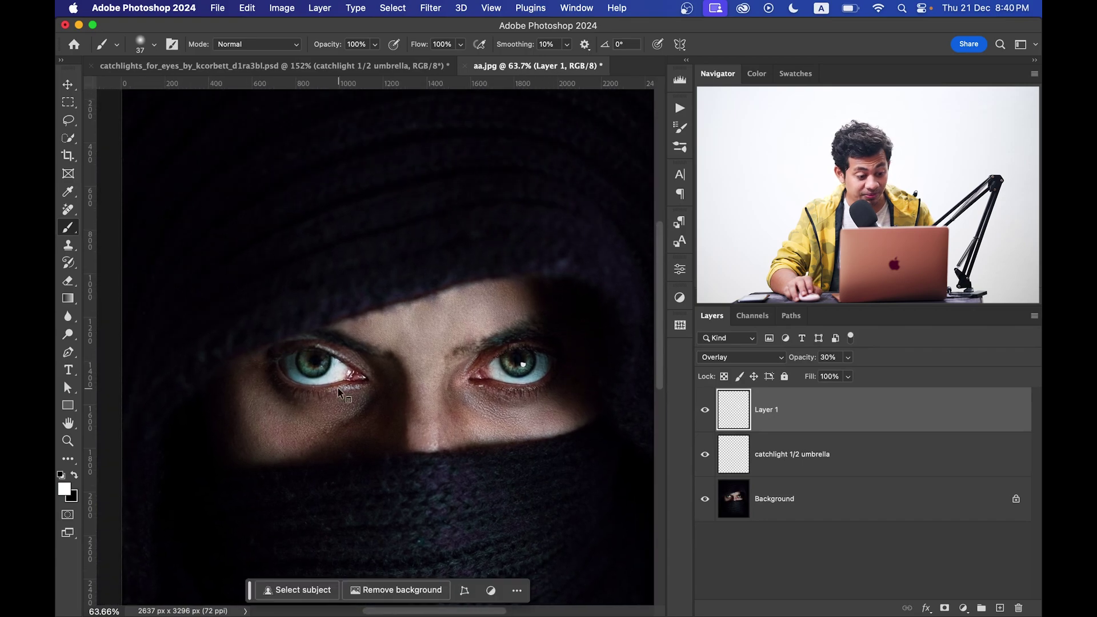
pyautogui.scroll(1, 297, 352)
pyautogui.scroll(4, 309, 360)
pyautogui.click(391, 65)
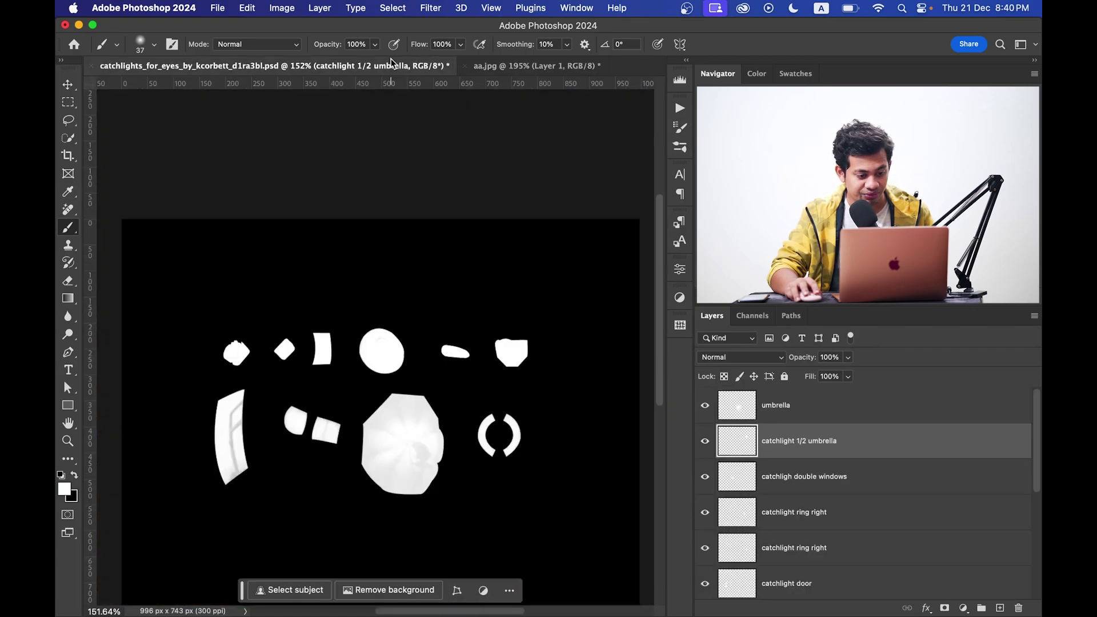
pyautogui.press('v')
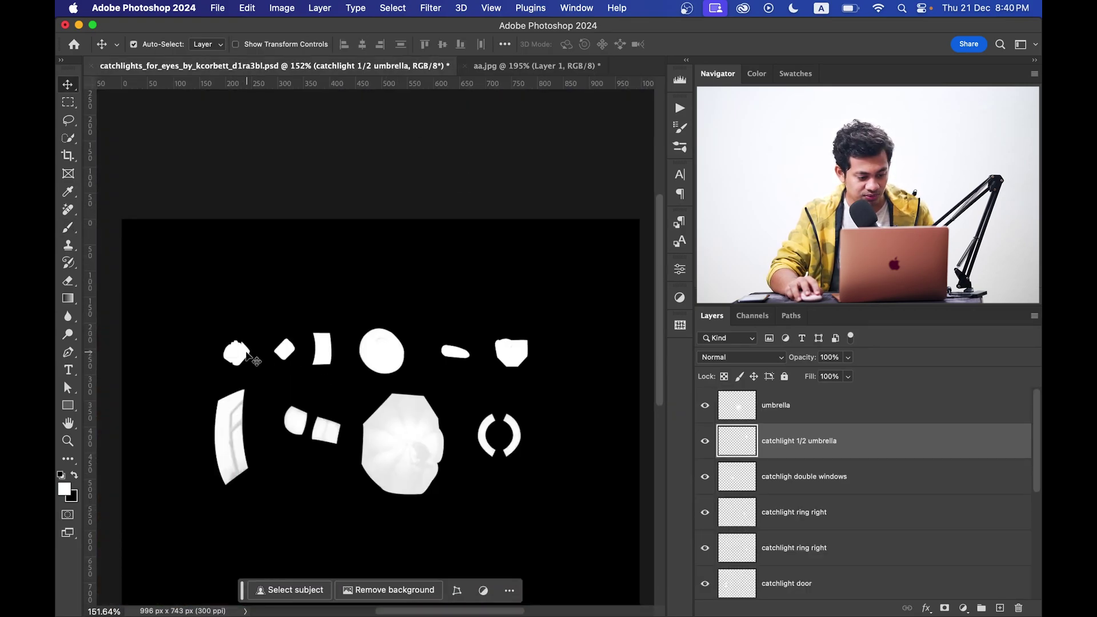
pyautogui.moveTo(246, 355); pyautogui.dragTo(301, 150)
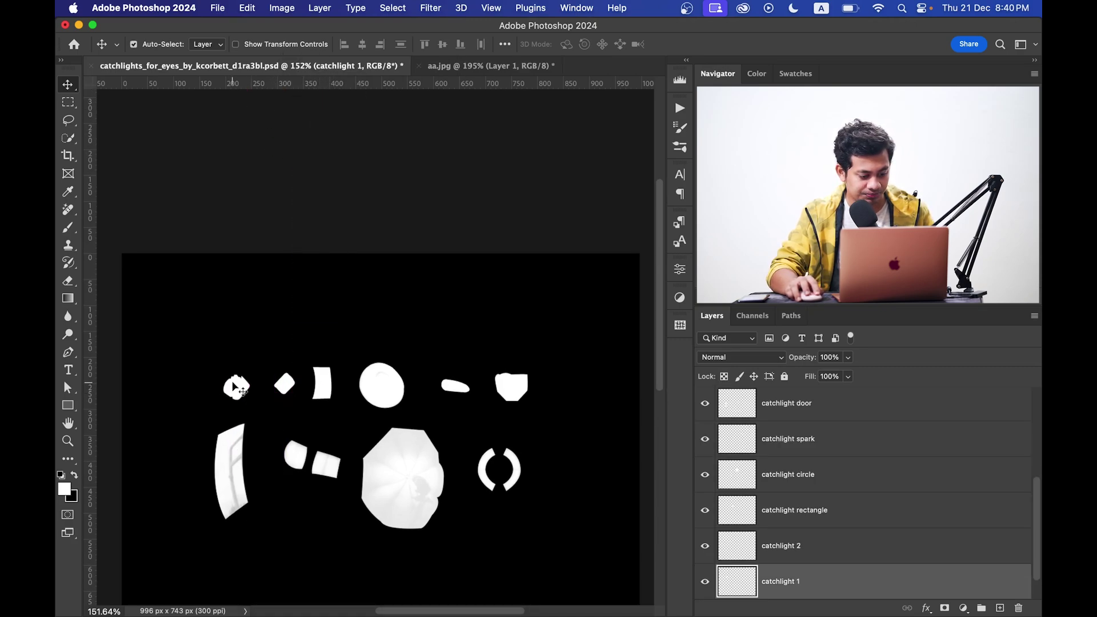
pyautogui.moveTo(302, 150)
pyautogui.mouseDown()
pyautogui.moveTo(469, 102)
pyautogui.moveTo(448, 139)
pyautogui.mouseUp()
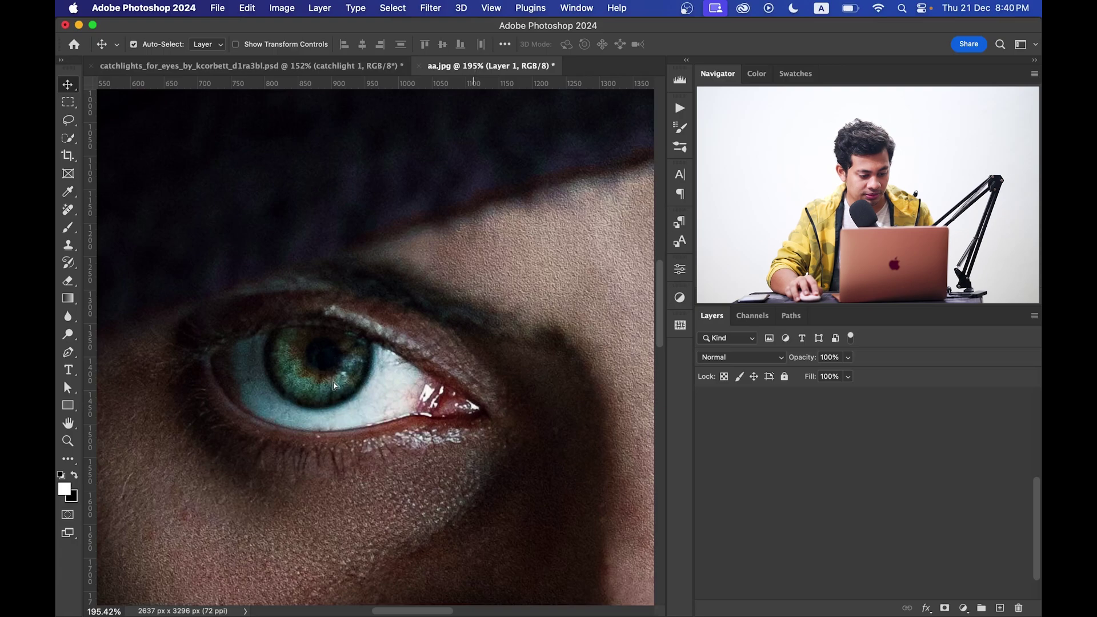
pyautogui.moveTo(334, 386); pyautogui.dragTo(342, 358)
# Step: Scale catchlight 1 to about 50% with a slight tilt in the left pupil, at 91% opacity
pyautogui.hotkey('ctrl', 't')
pyautogui.scroll(5, 334, 365)
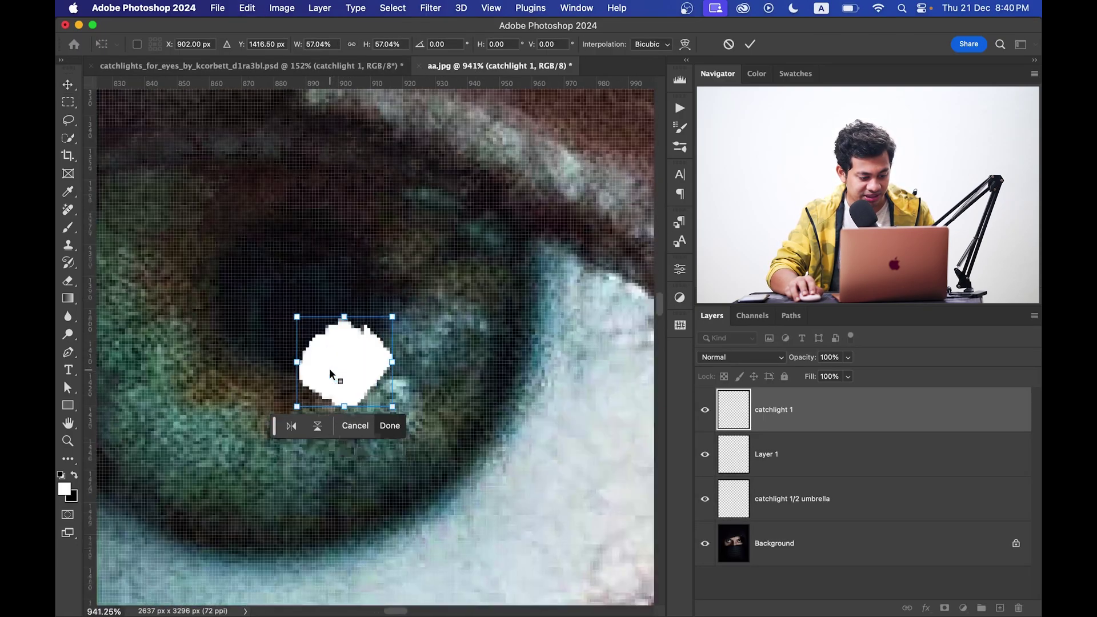
pyautogui.moveTo(393, 321)
pyautogui.mouseDown()
pyautogui.moveTo(382, 333)
pyautogui.moveTo(394, 337)
pyautogui.moveTo(449, 312)
pyautogui.mouseUp()
pyautogui.press('Return')
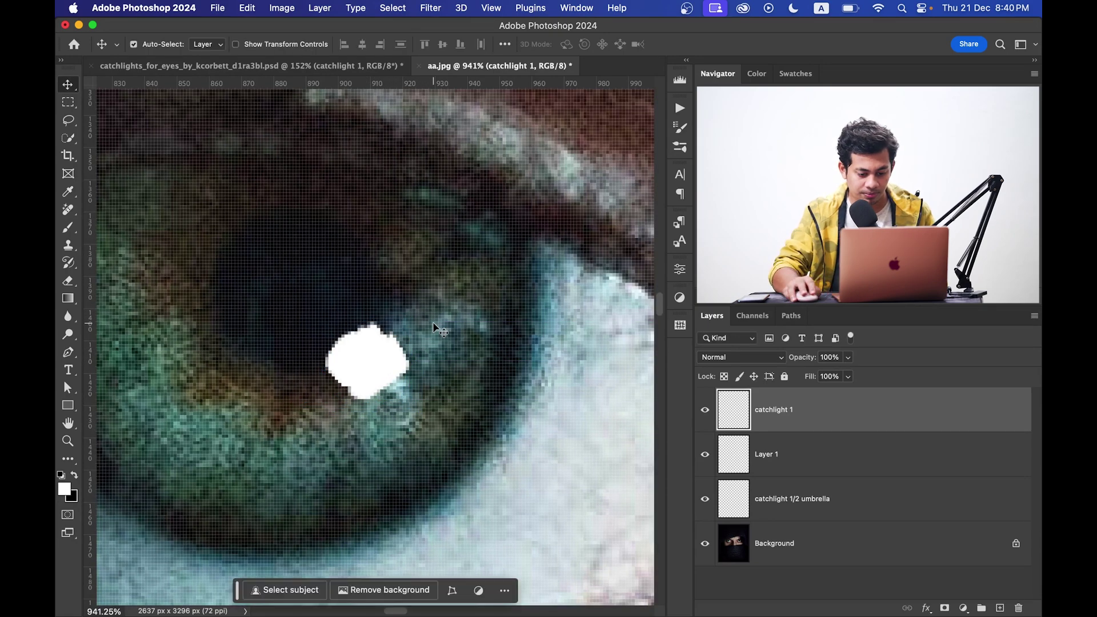
pyautogui.press('super+0')
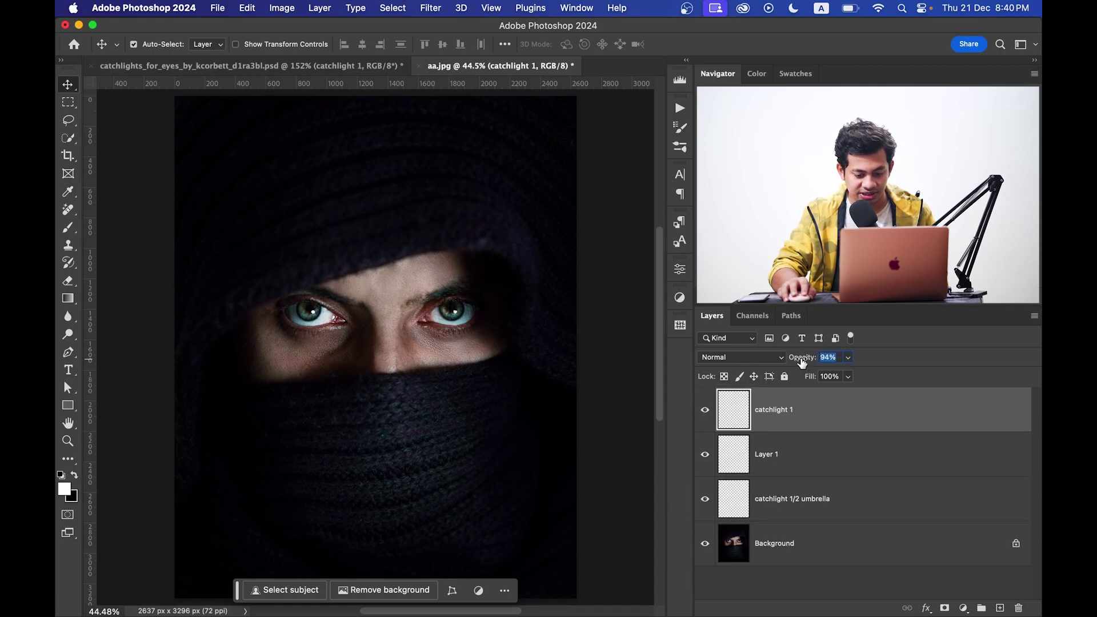
pyautogui.moveTo(800, 364); pyautogui.dragTo(795, 363)
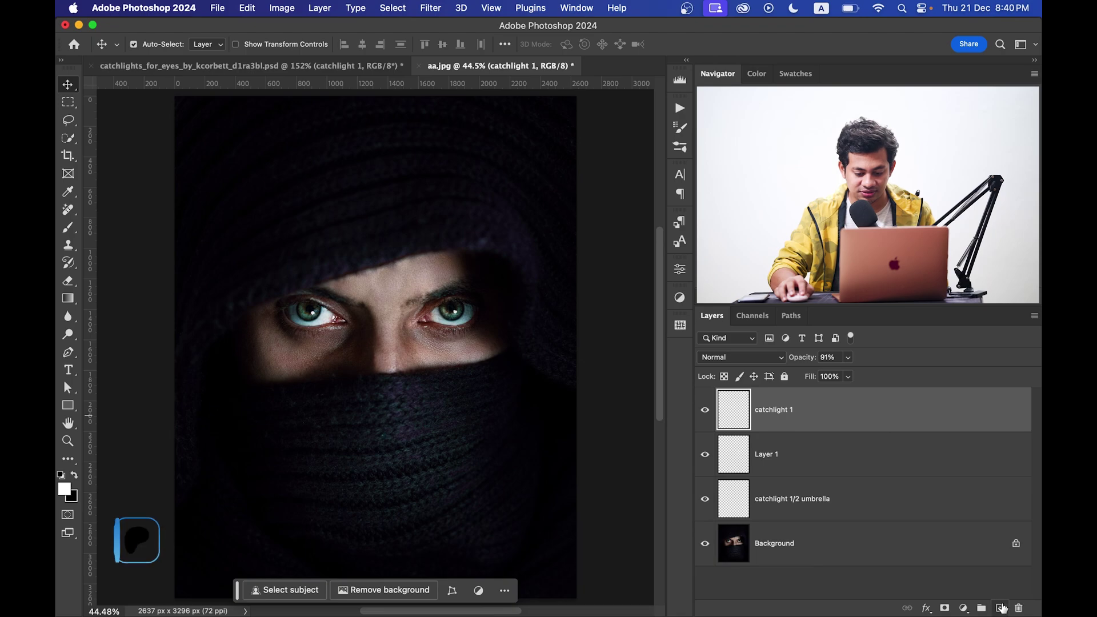
# Step: On a new layer, paint a white ring over the left iris with an enlarged brush
pyautogui.click(1001, 608)
pyautogui.scroll(5, 318, 322)
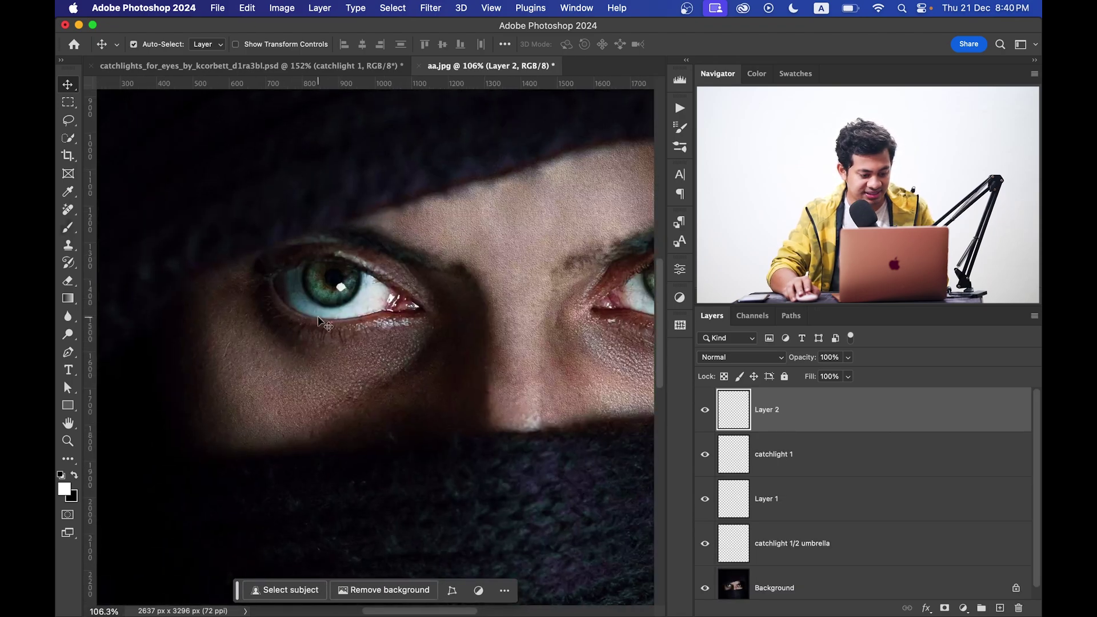
pyautogui.press('b')
pyautogui.scroll(1, 330, 283)
pyautogui.press(']')
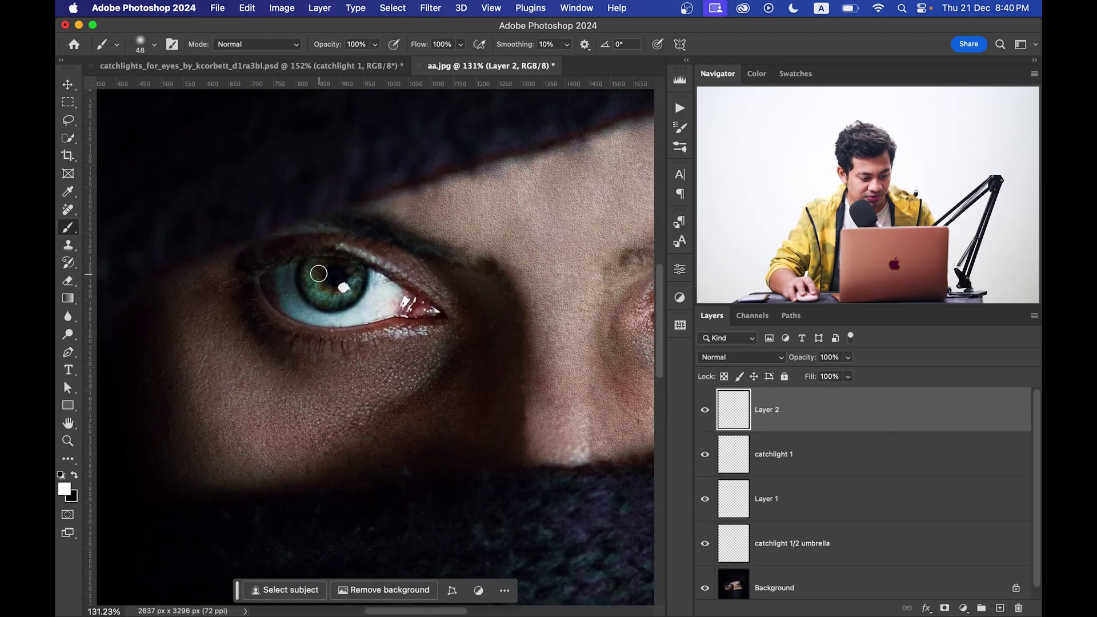
pyautogui.moveTo(313, 275)
pyautogui.mouseDown()
pyautogui.moveTo(329, 297)
pyautogui.moveTo(353, 277)
pyautogui.mouseUp()
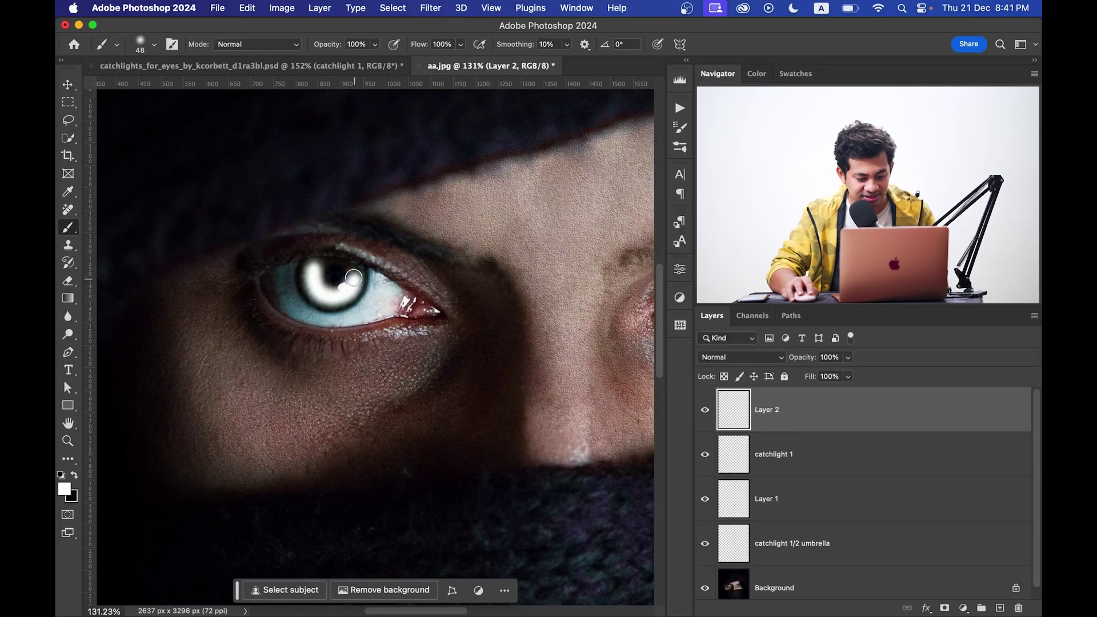
# Step: Set the left-eye shine layer to Overlay blending and lower its opacity
pyautogui.click(746, 360)
pyautogui.click(738, 559)
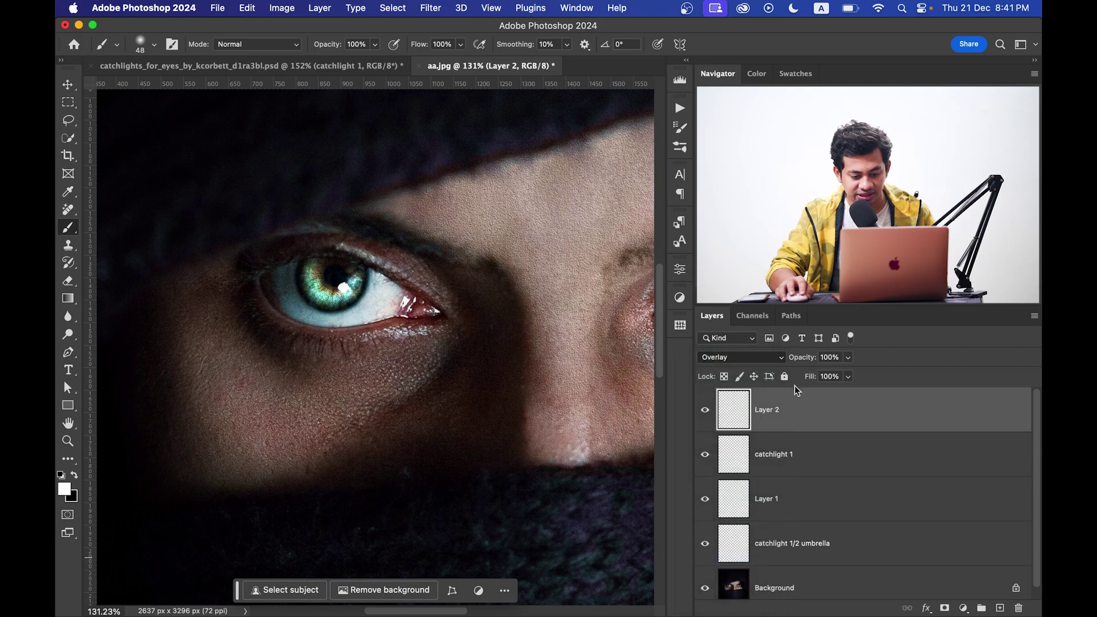
pyautogui.moveTo(779, 366); pyautogui.dragTo(772, 368)
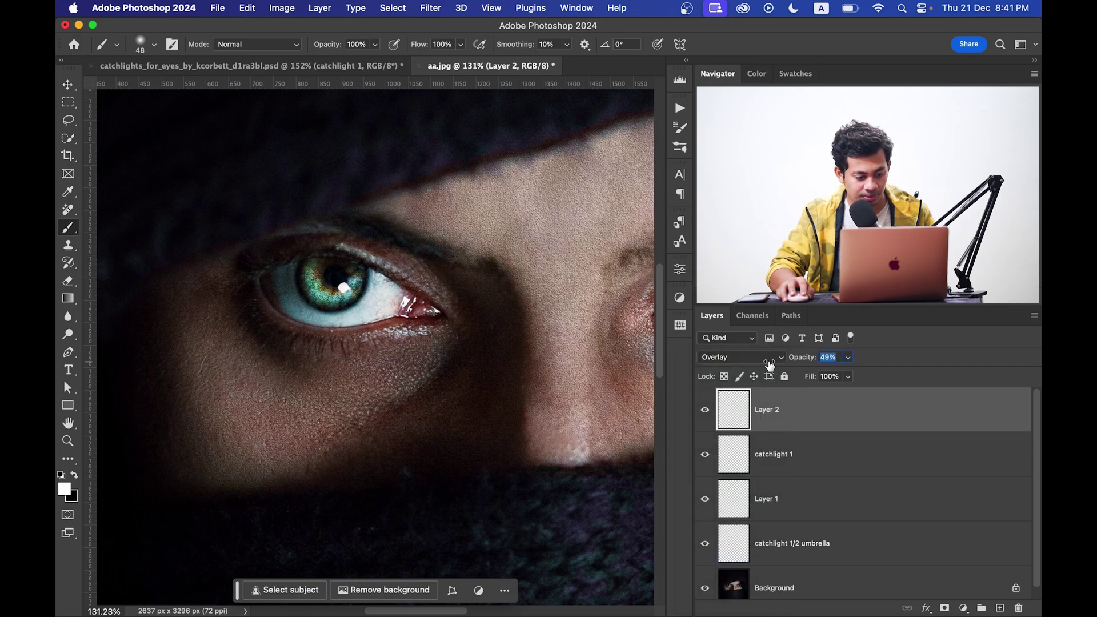
pyautogui.scroll(-3, 339, 267)
pyautogui.scroll(-2, 338, 267)
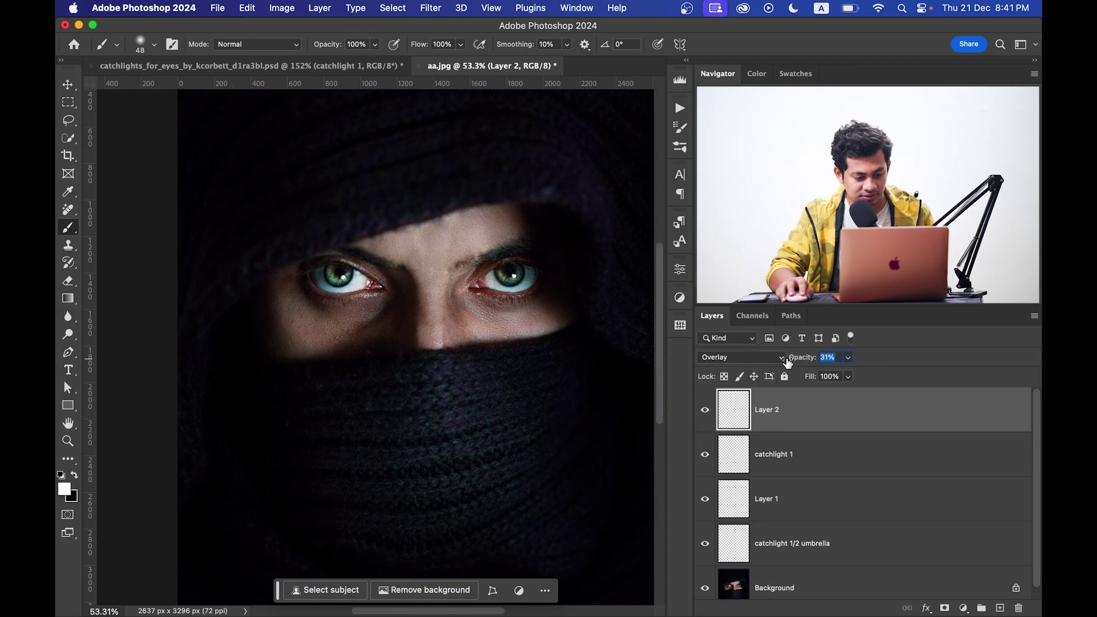
pyautogui.scroll(-3, 517, 312)
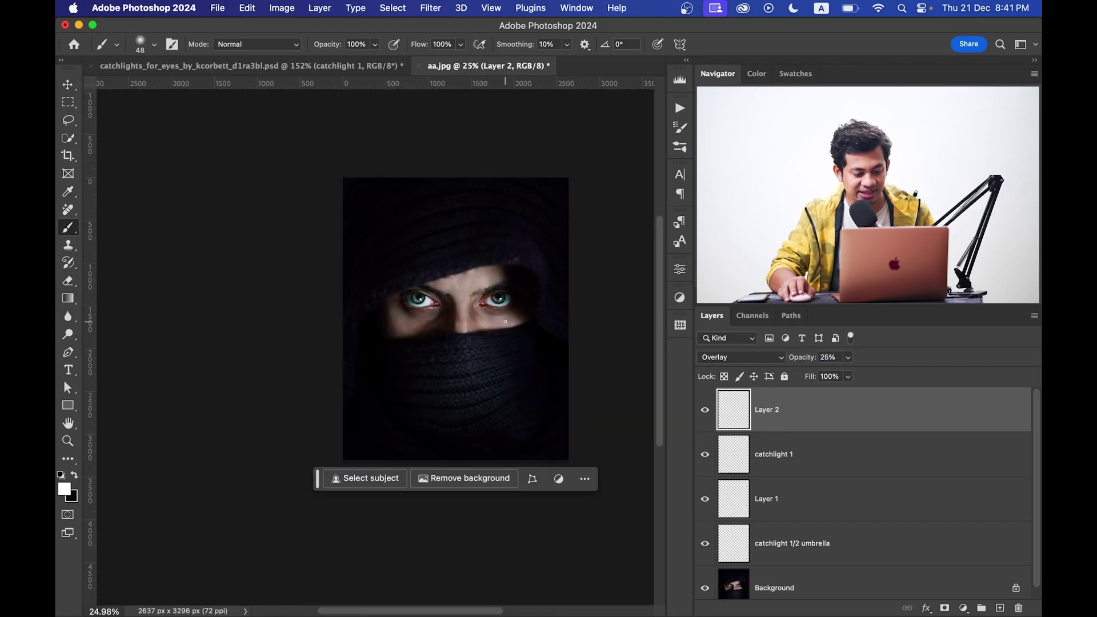
pyautogui.scroll(5, 516, 312)
pyautogui.scroll(-3, 516, 312)
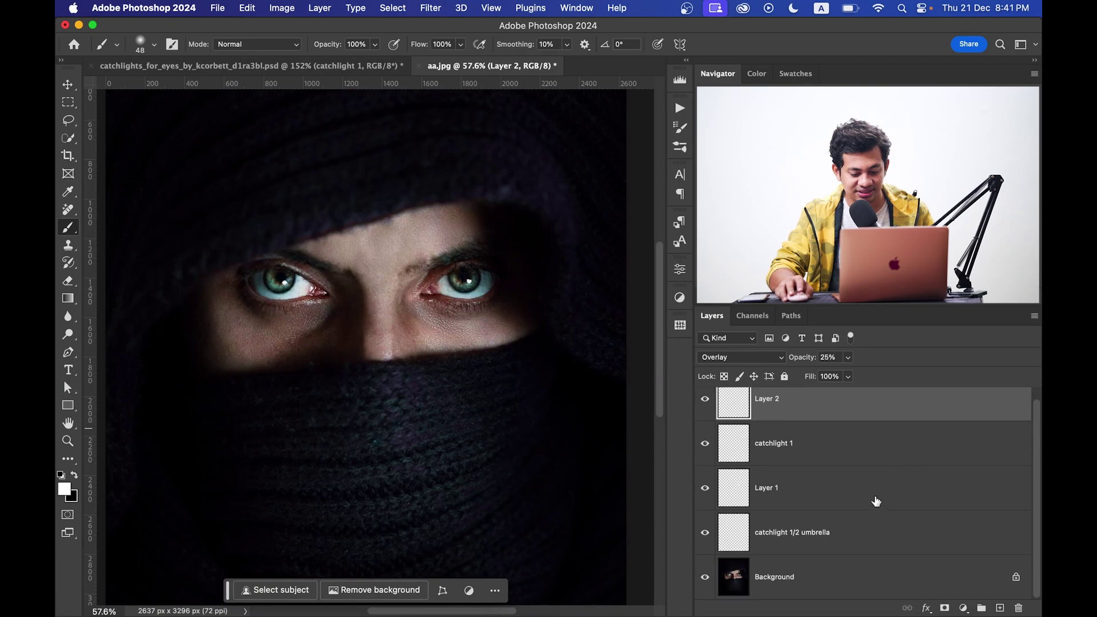
pyautogui.keyDown('alt'); pyautogui.click(706, 588); pyautogui.keyUp('alt')
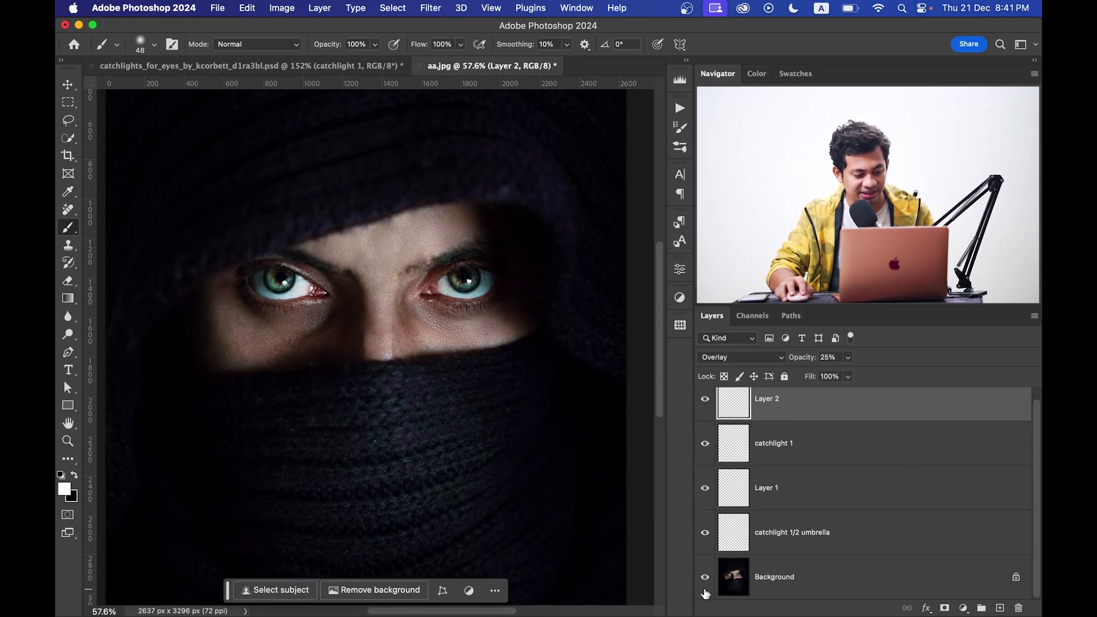
pyautogui.scroll(1, 492, 407)
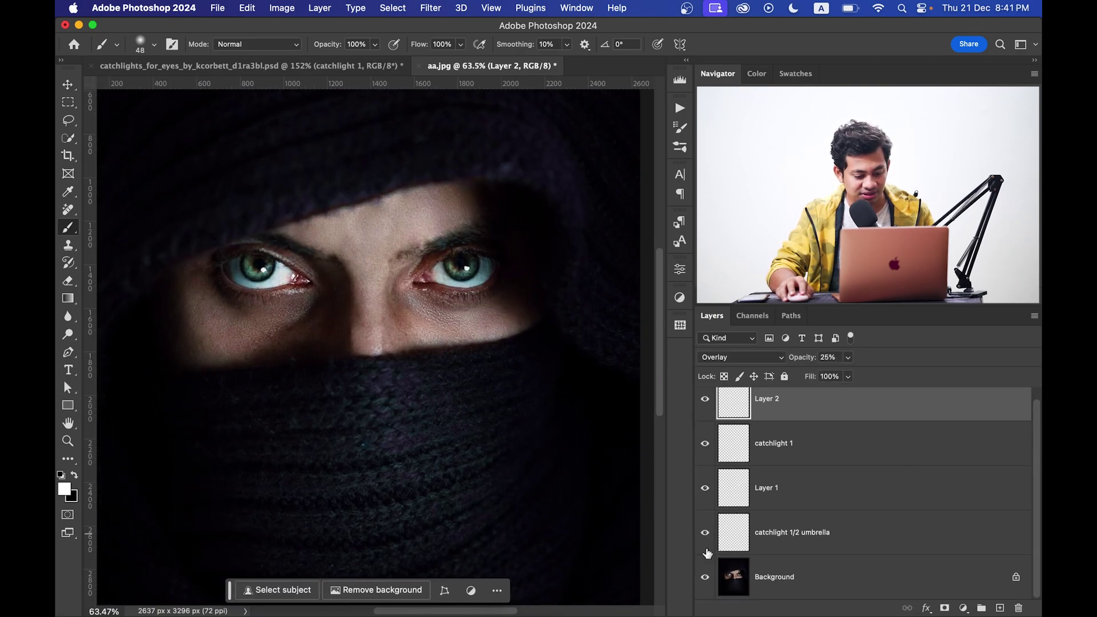
pyautogui.keyDown('alt'); pyautogui.click(709, 577); pyautogui.keyUp('alt')
pyautogui.keyDown('alt'); pyautogui.click(708, 577); pyautogui.keyUp('alt')
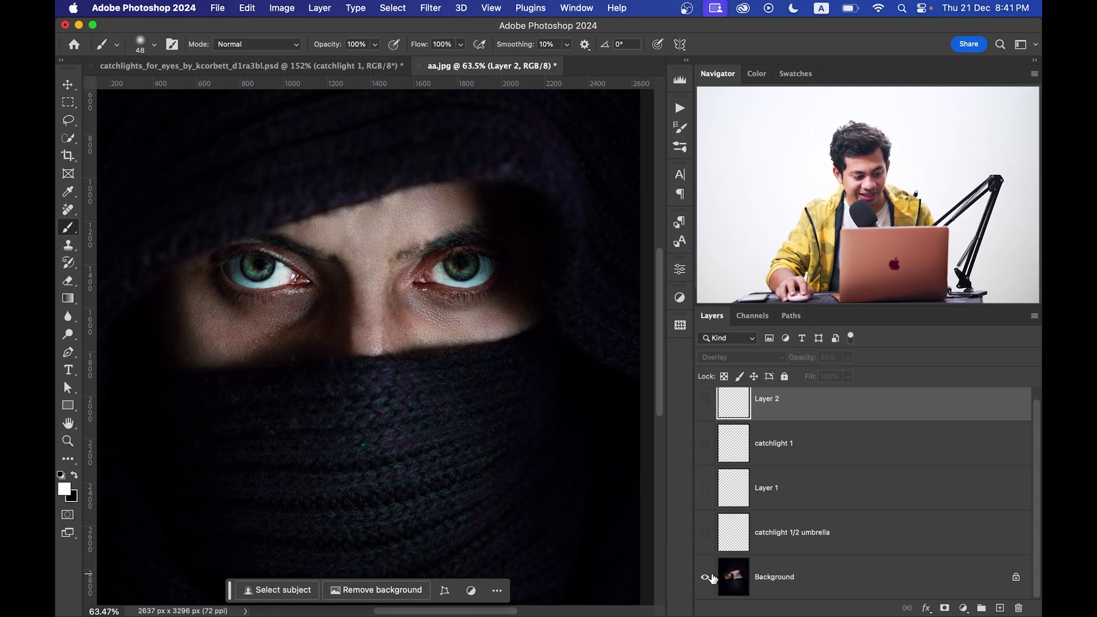
pyautogui.keyDown('alt'); pyautogui.click(712, 578); pyautogui.keyUp('alt')
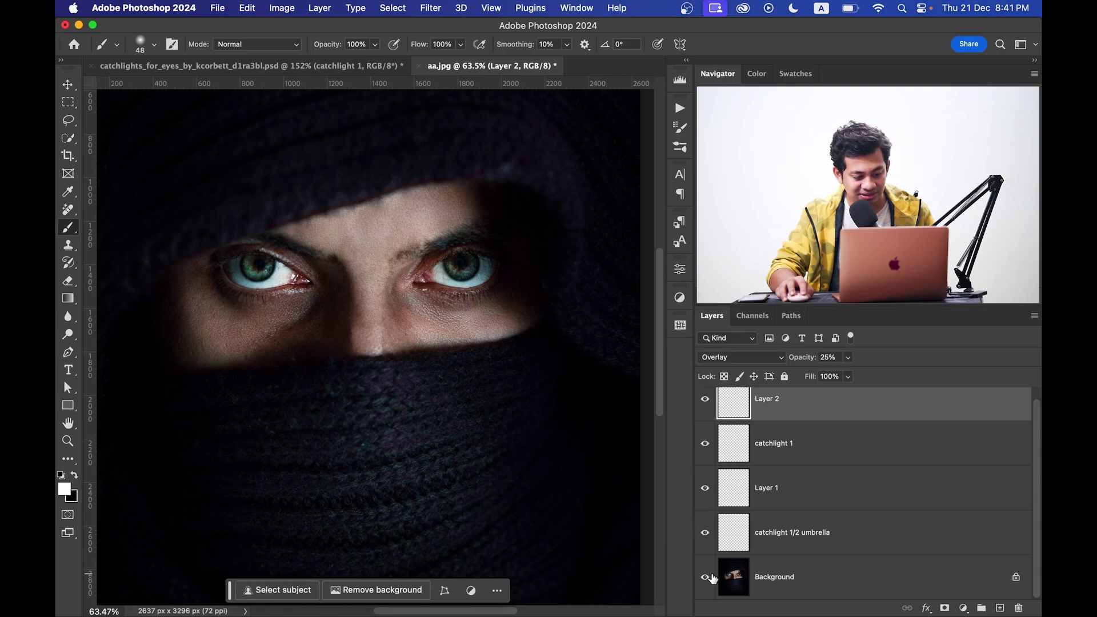